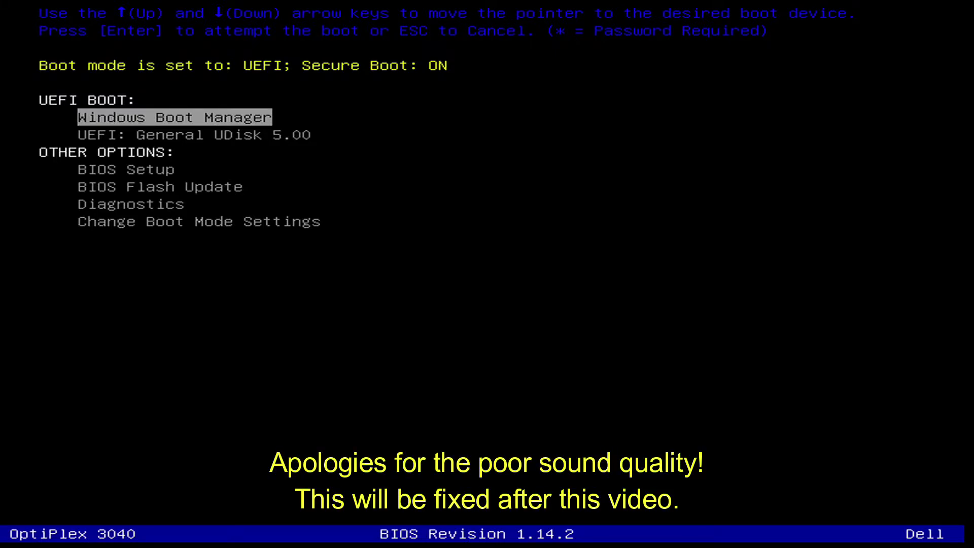
Boot the PC from UEFI: General UDisk 5.00 and switch Macrium Reflect to its backup view
key("Down")
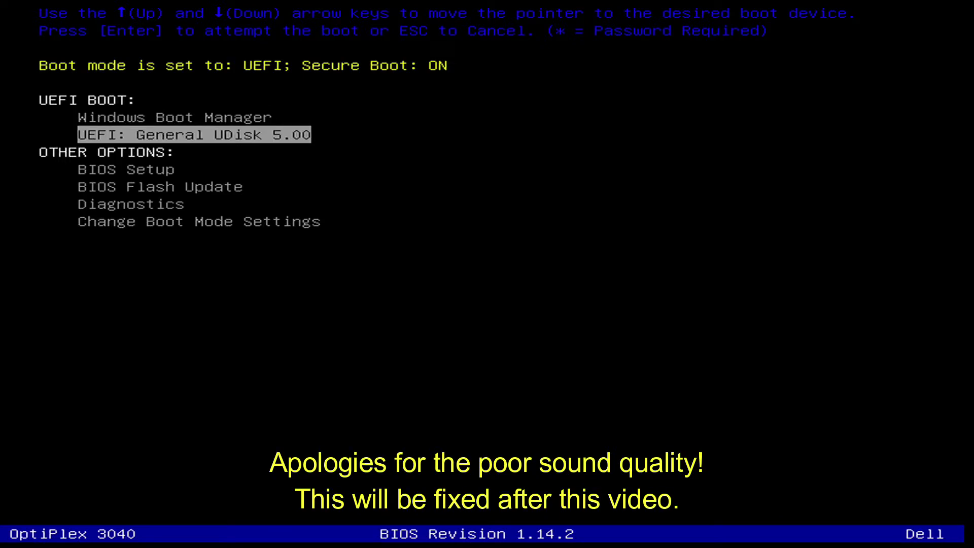
key("Return")
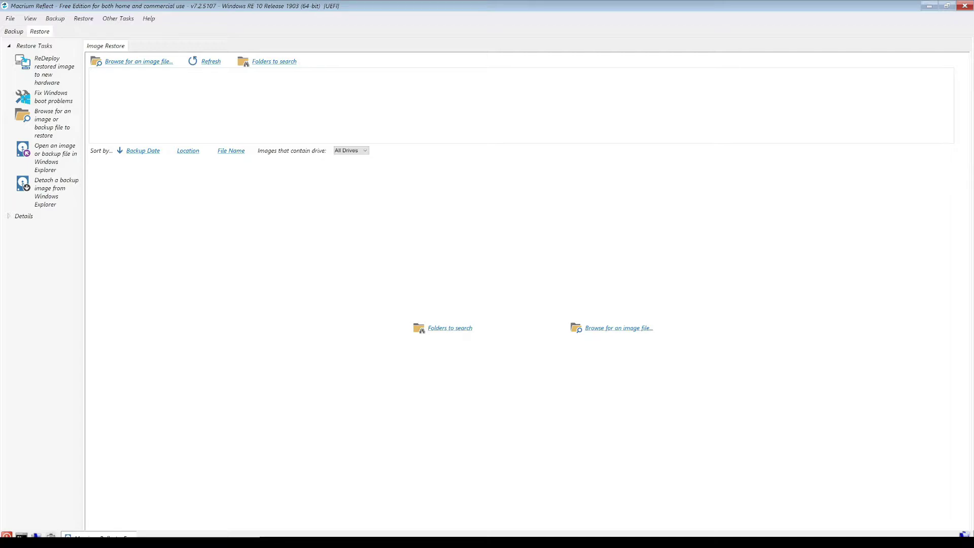
left_click(13, 31)
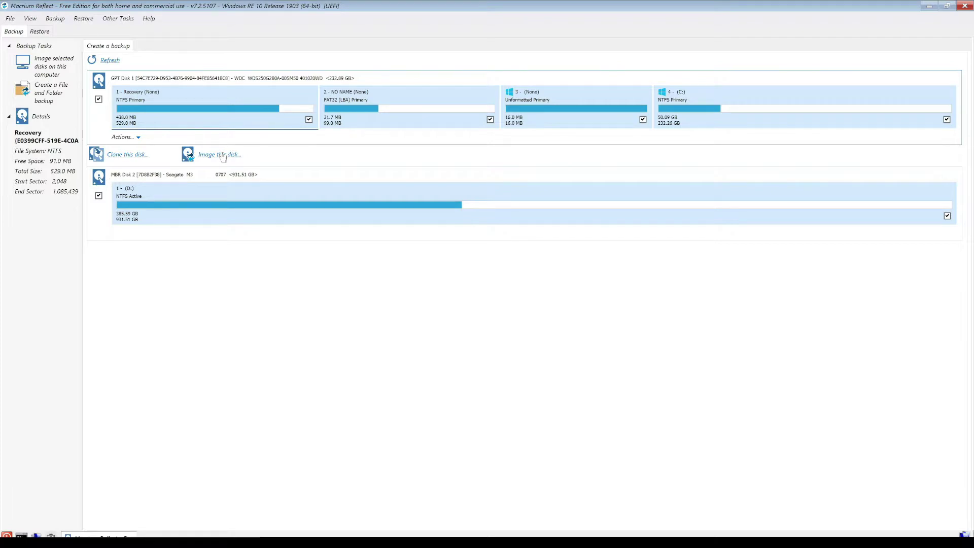
Start an image of GPT Disk 1 with all four partitions and choose Local Disk (D:) as the destination
left_click(222, 155)
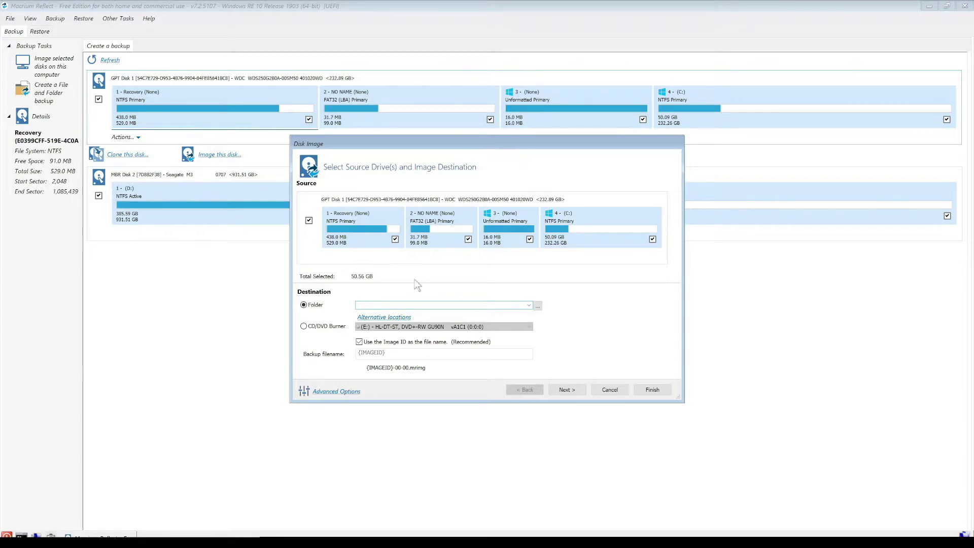
left_click(538, 305)
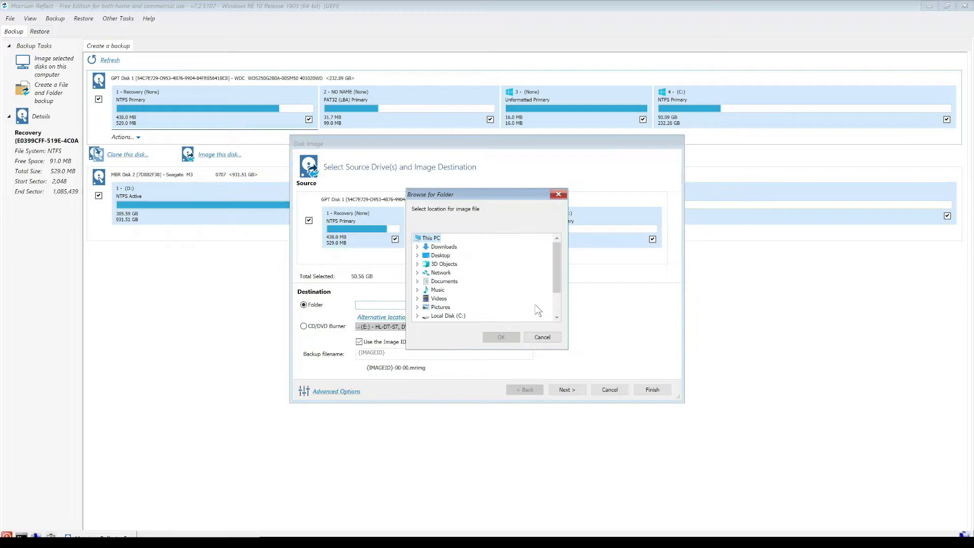
scroll(482, 303, "down", 2)
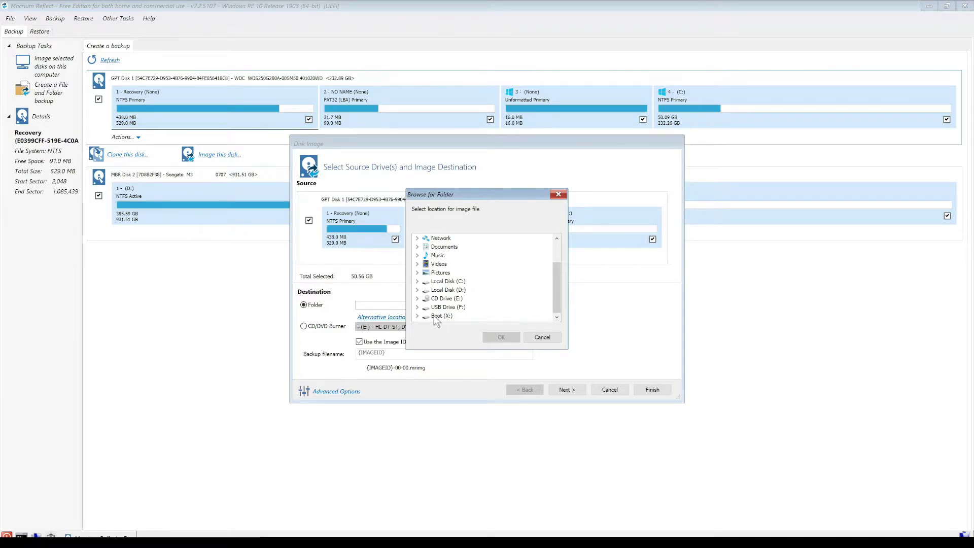
left_click(418, 307)
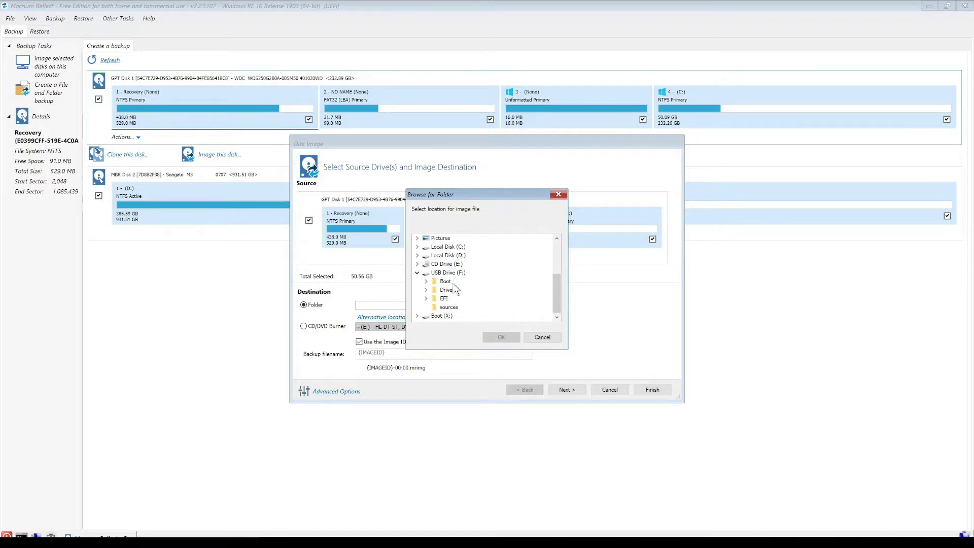
left_click(417, 274)
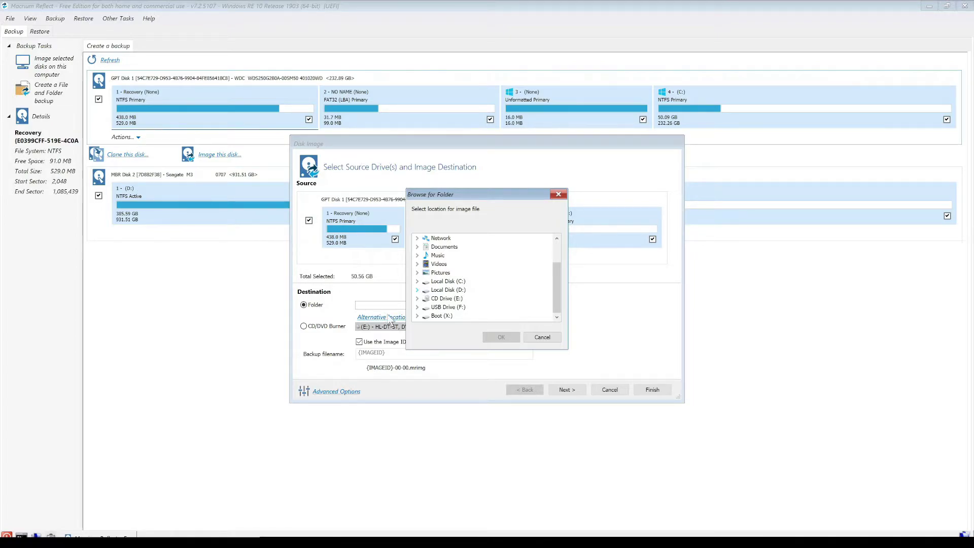
left_click(417, 290)
scroll(480, 278, "down", 4)
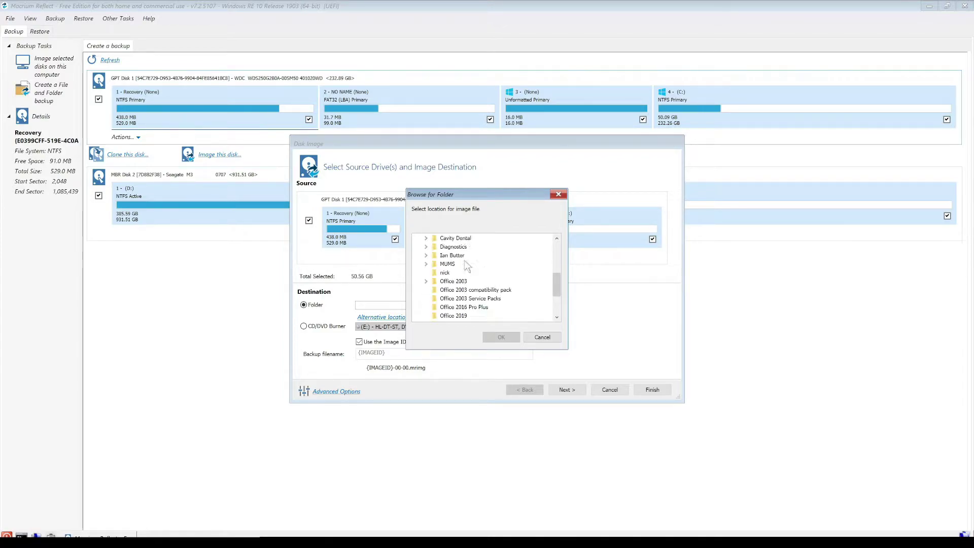
scroll(467, 265, "up", 5)
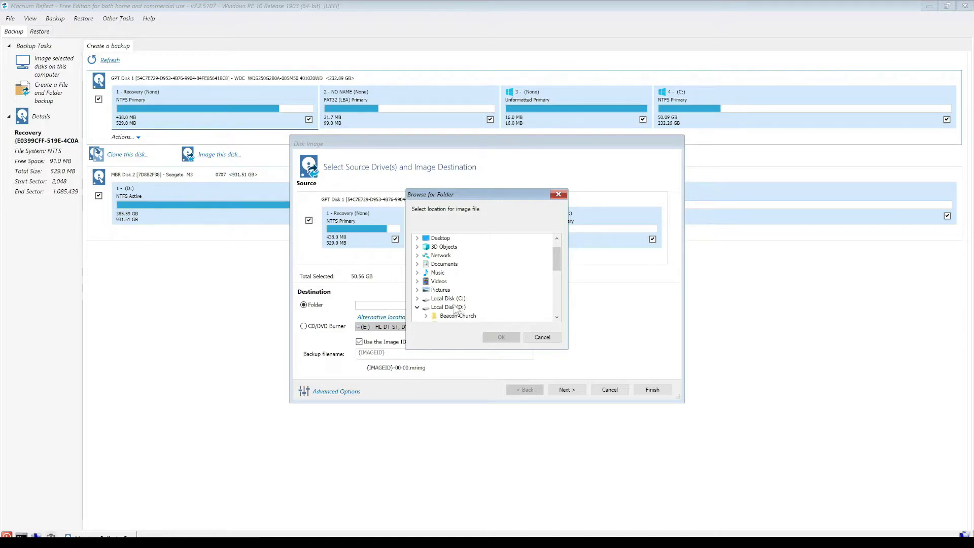
scroll(455, 308, "down", 1)
left_click(451, 282)
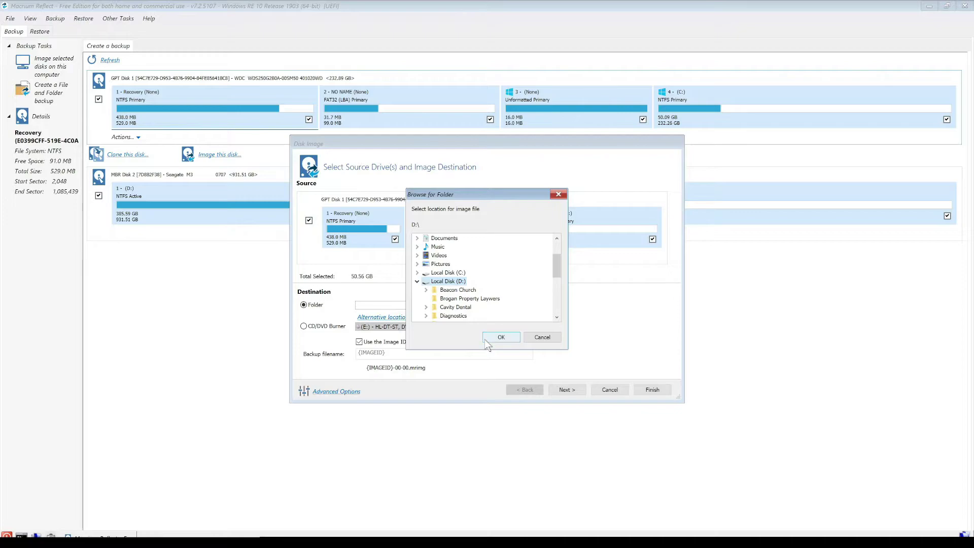
left_click(486, 337)
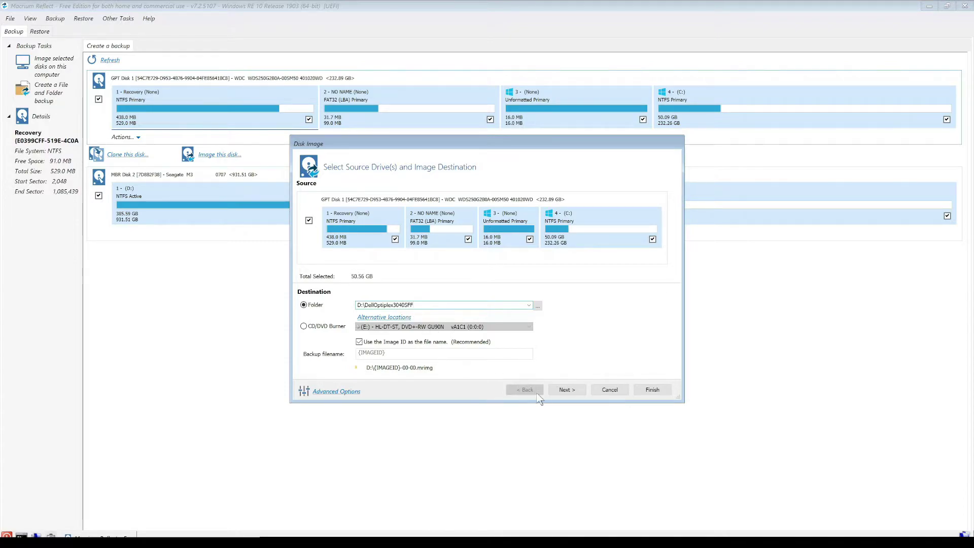
Create the destination folder D:\DellOptiplex3040SFF and run the disk image through to completion
left_click(567, 392)
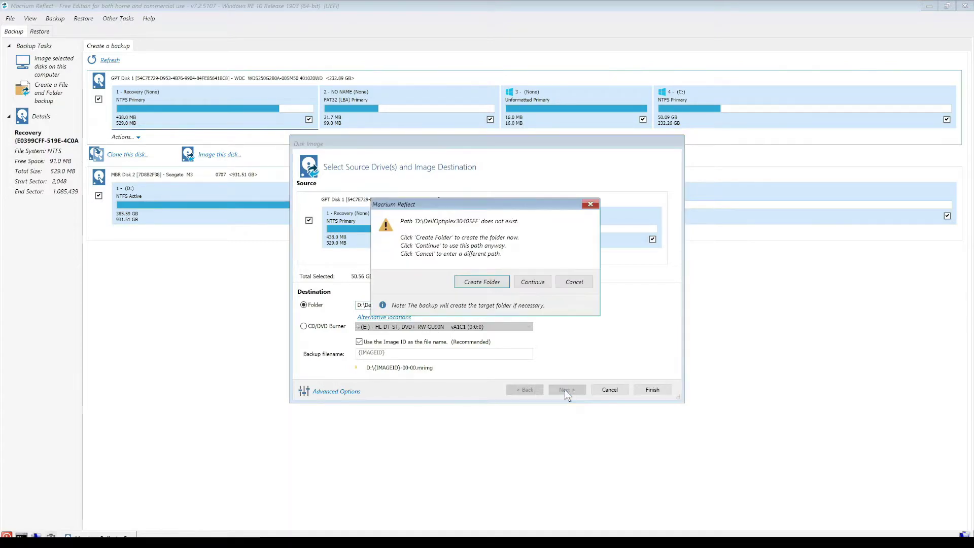
left_click(496, 284)
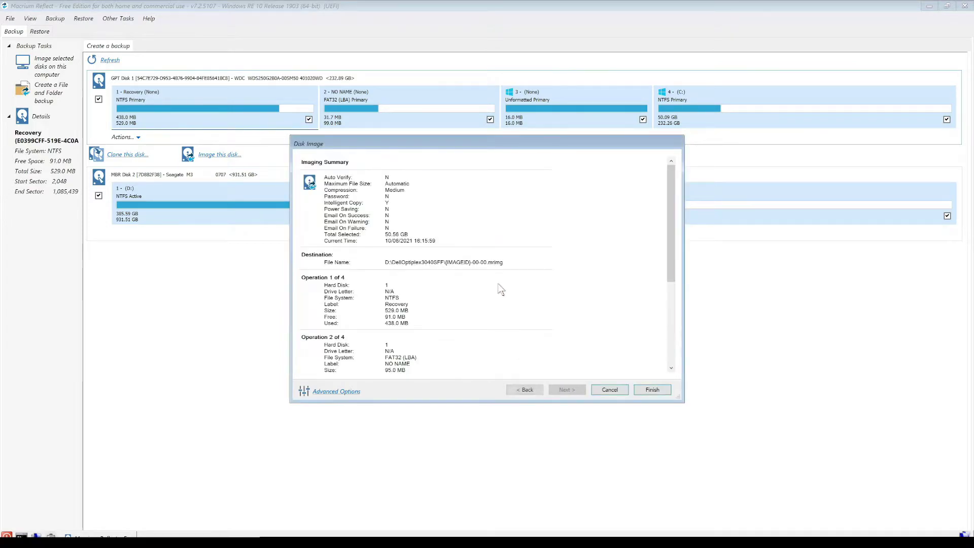
left_click(647, 394)
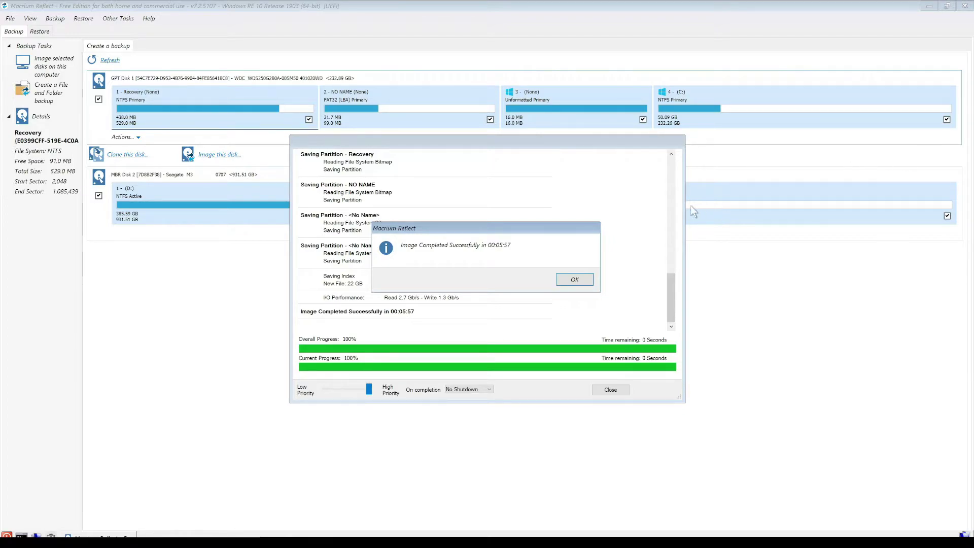
left_click(575, 281)
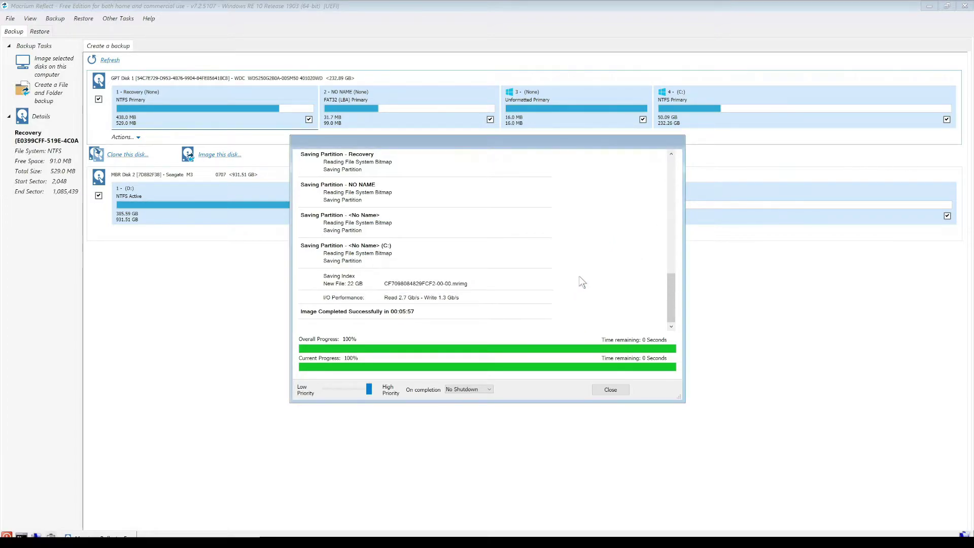
left_click(611, 390)
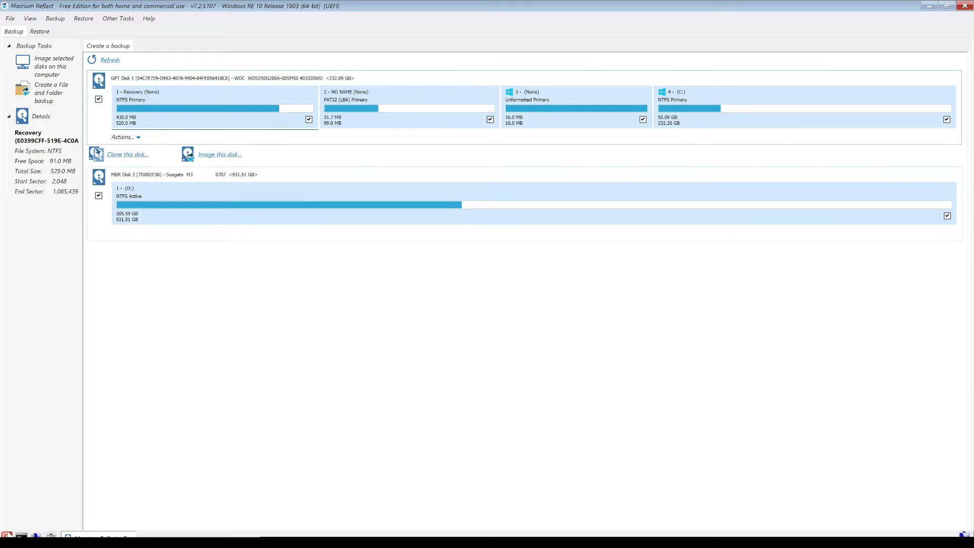
End the WinPE session with the Shutdown action
left_click(6, 536)
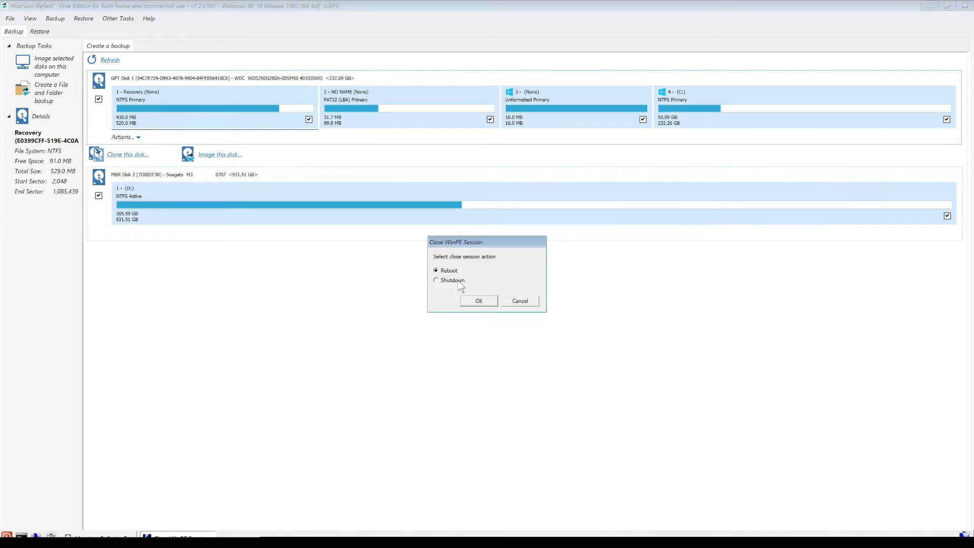
left_click(478, 302)
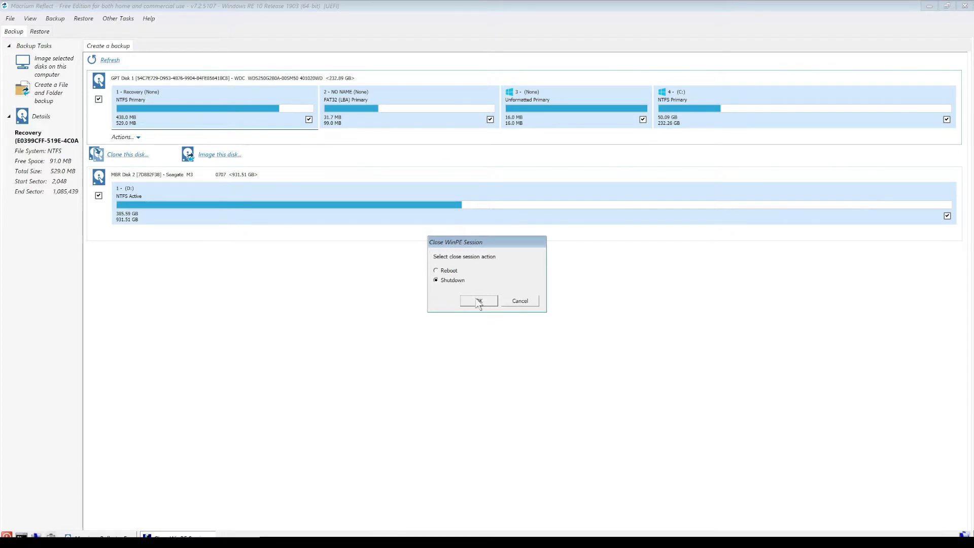
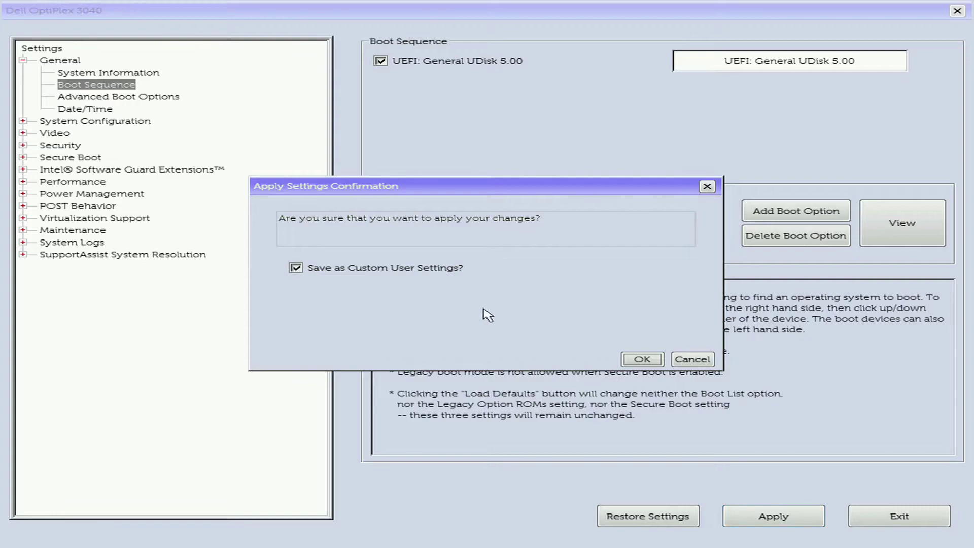
In the Dell BIOS setup, apply the Boot Sequence changes without saving them as custom user settings
left_click(414, 270)
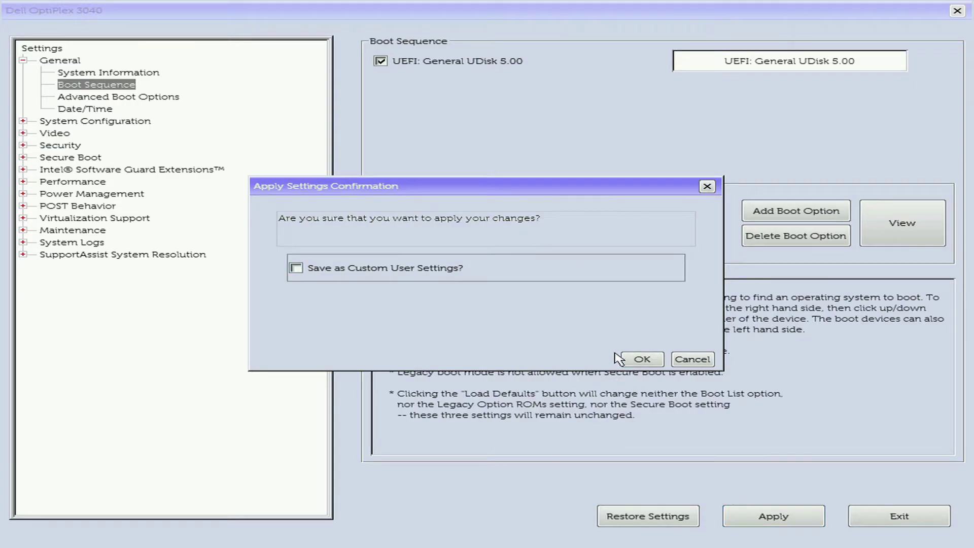
left_click(641, 359)
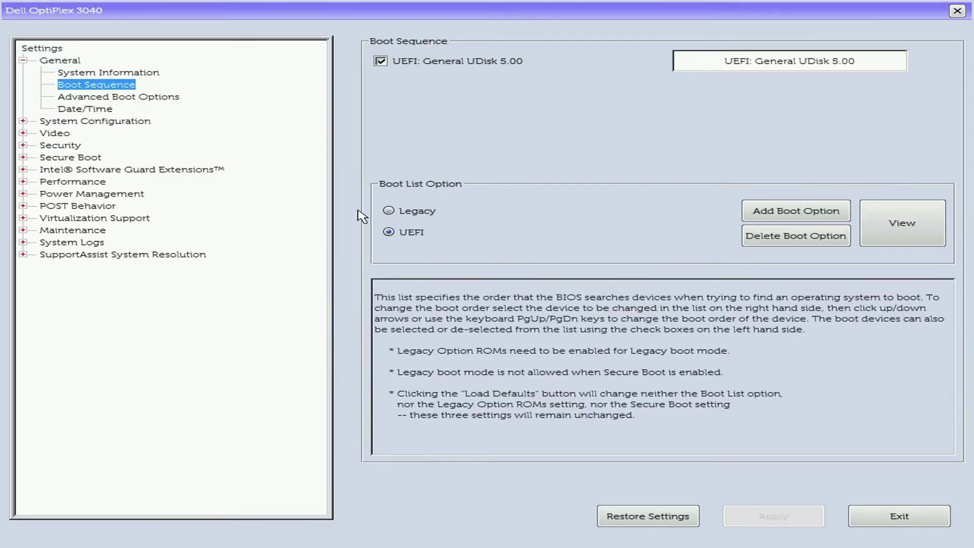
Disable Legacy Option ROMs in the Advanced Boot Options and apply the change
left_click(132, 104)
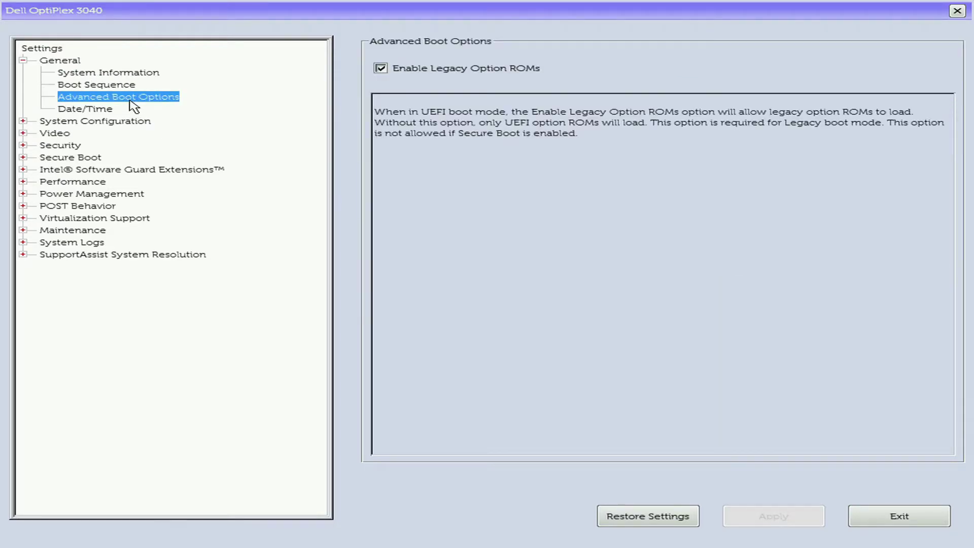
left_click(381, 68)
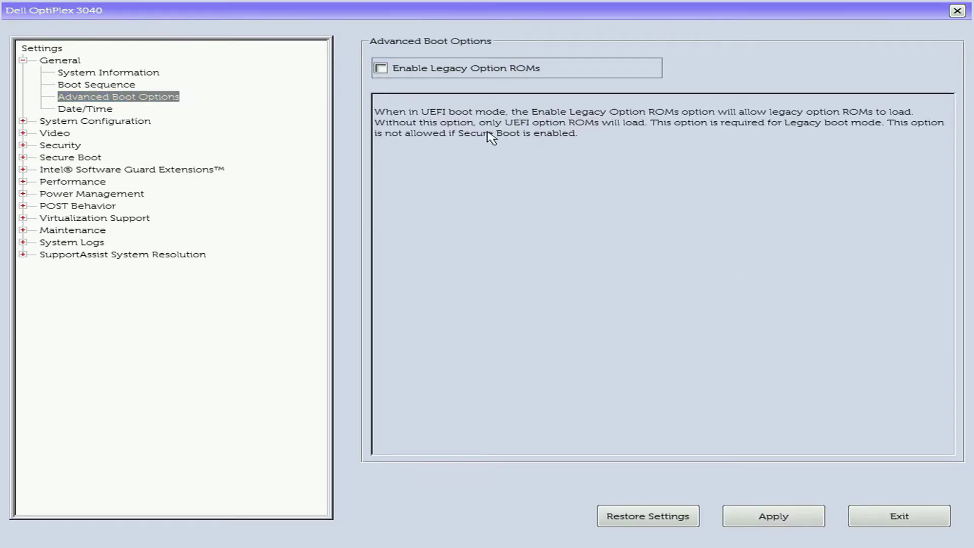
left_click(819, 522)
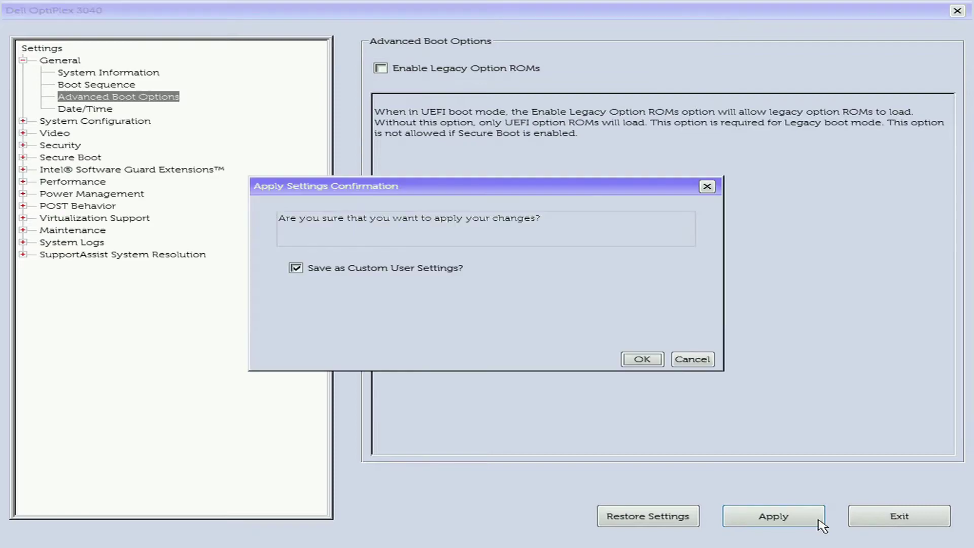
left_click(450, 277)
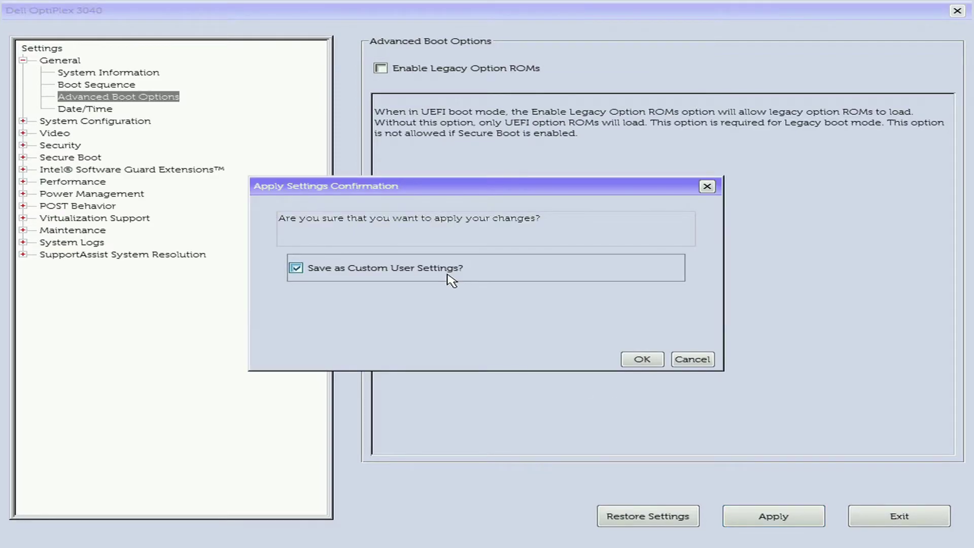
left_click(643, 358)
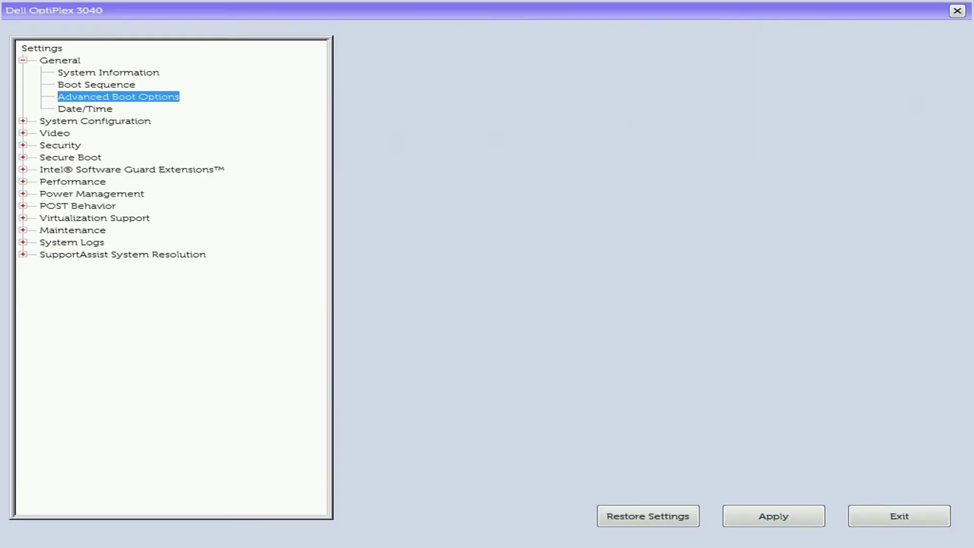
Set the Integrated NIC to Enabled without PXE and apply it without saving as custom user settings
left_click(63, 109)
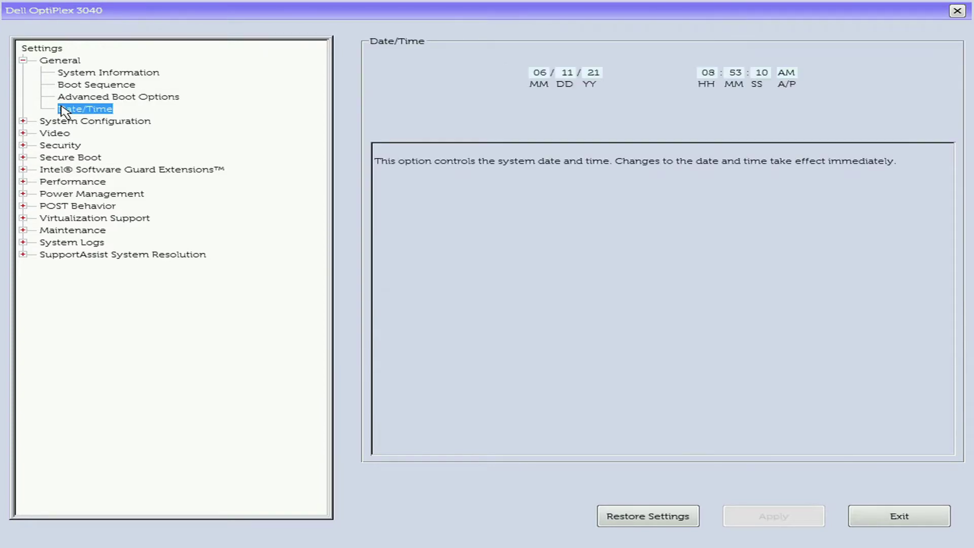
left_click(23, 121)
left_click(71, 133)
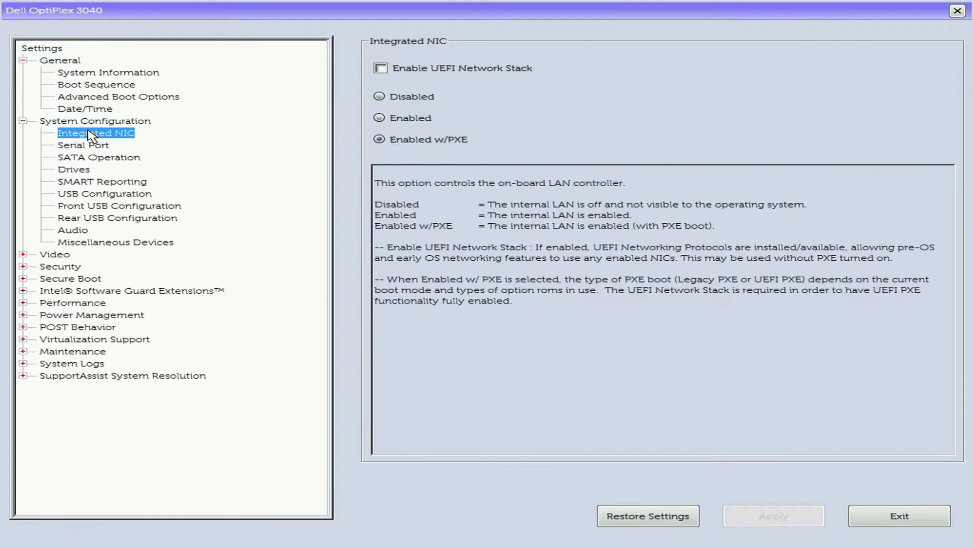
left_click(391, 121)
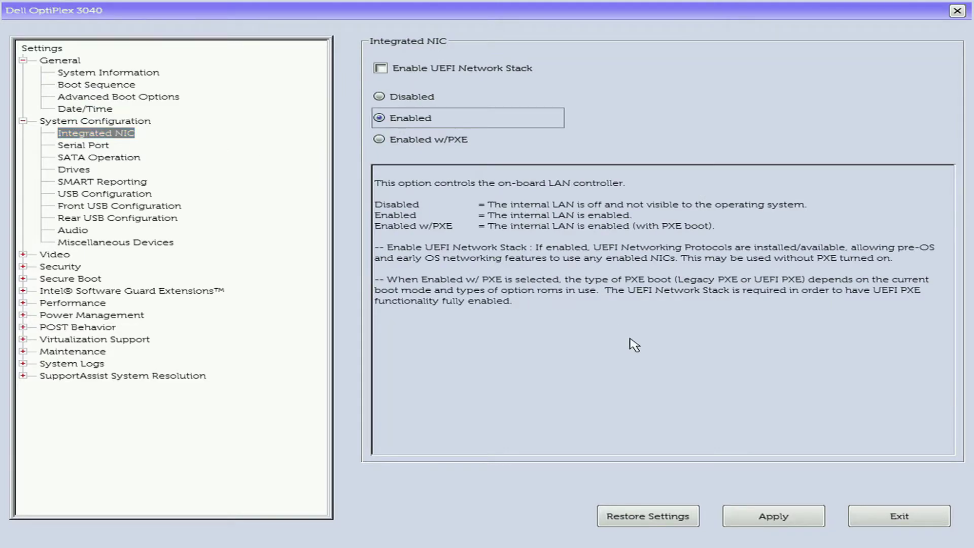
left_click(767, 515)
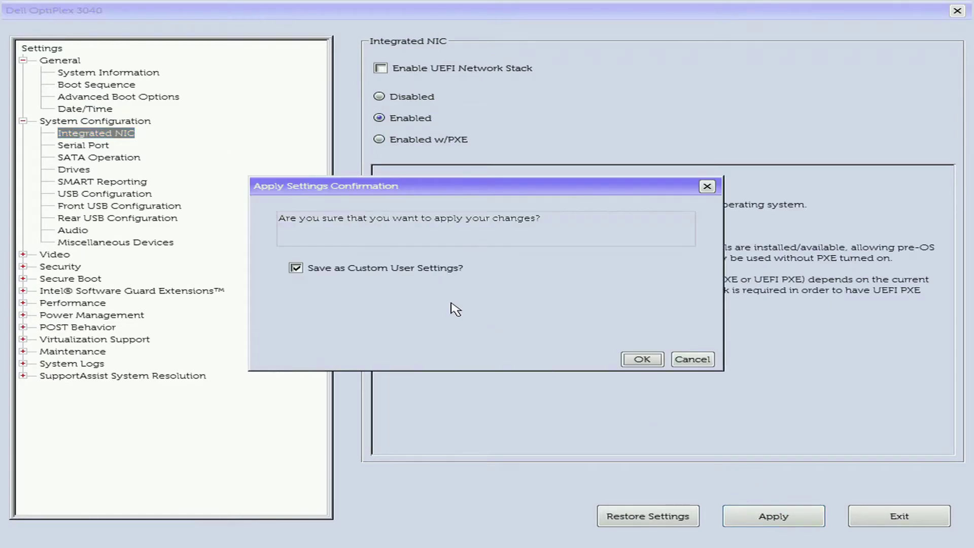
left_click(406, 269)
left_click(398, 269)
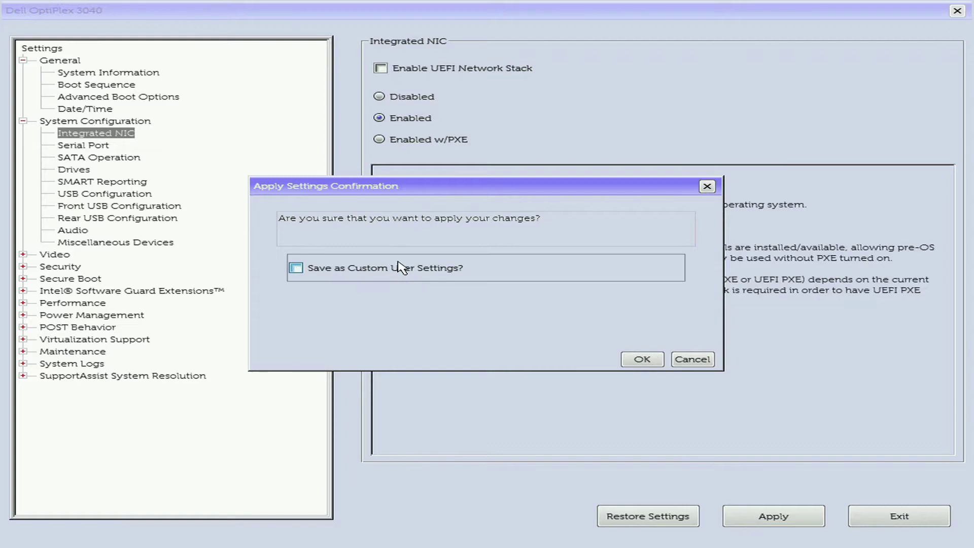
left_click(629, 361)
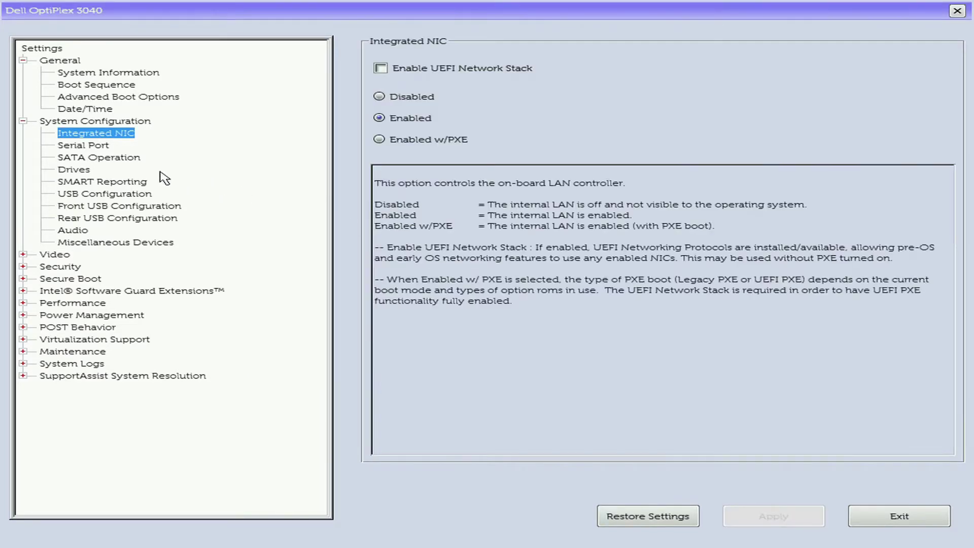
Review the SATA Operation mode and the Drives settings under System Configuration
left_click(80, 158)
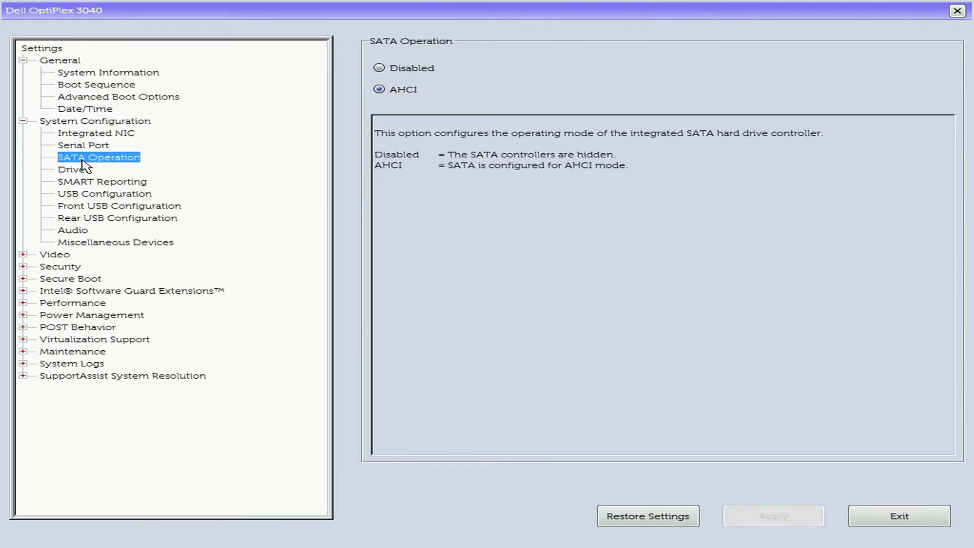
left_click(76, 169)
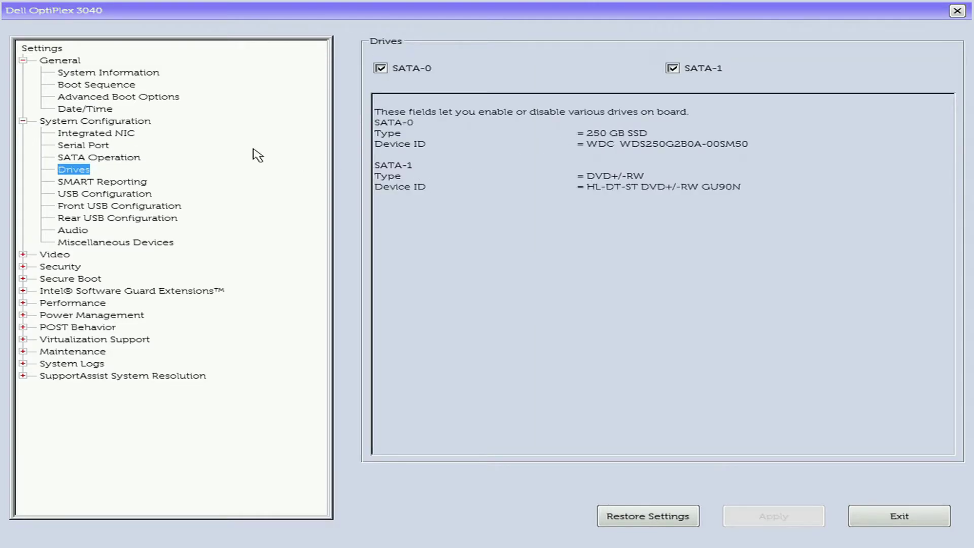
Enable SMART Reporting under System Configuration and apply the change without saving it as custom user settings
left_click(142, 197)
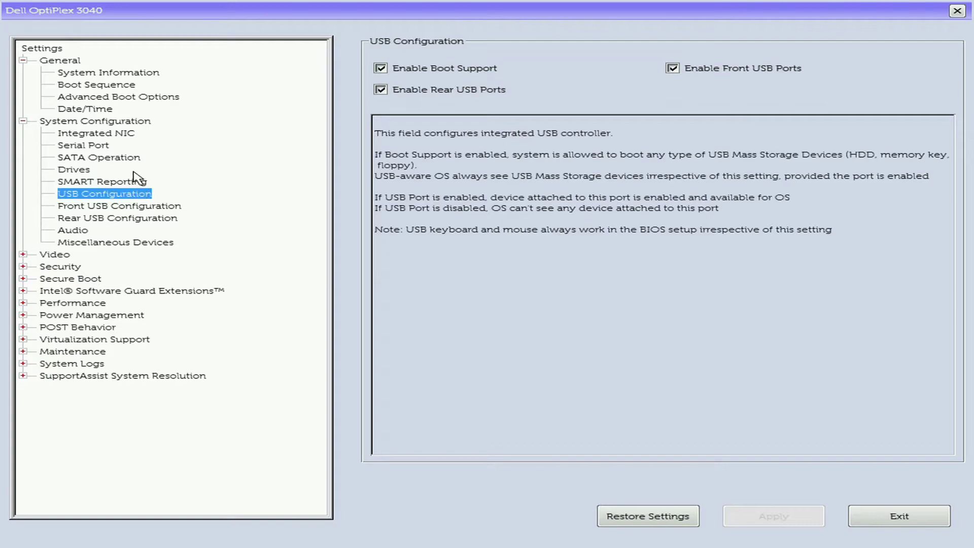
left_click(134, 182)
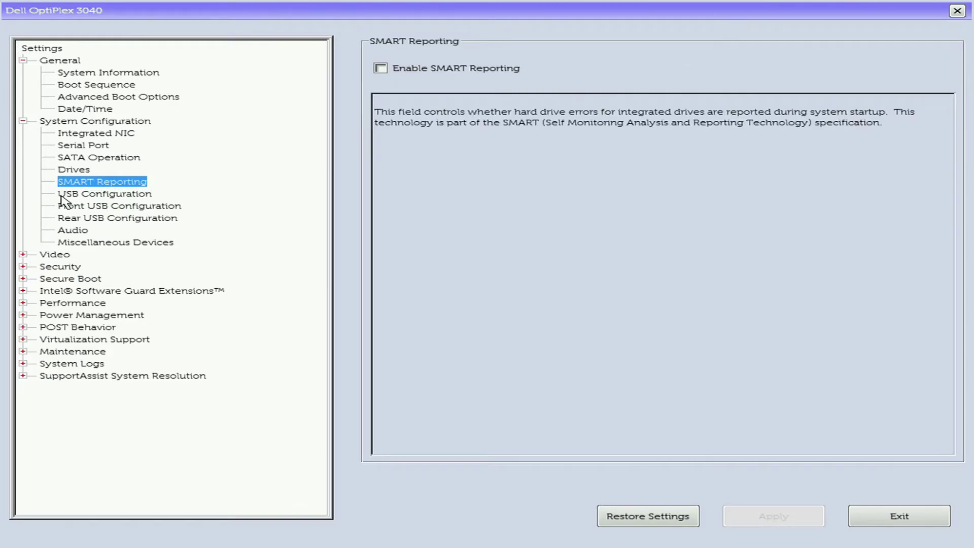
left_click(392, 70)
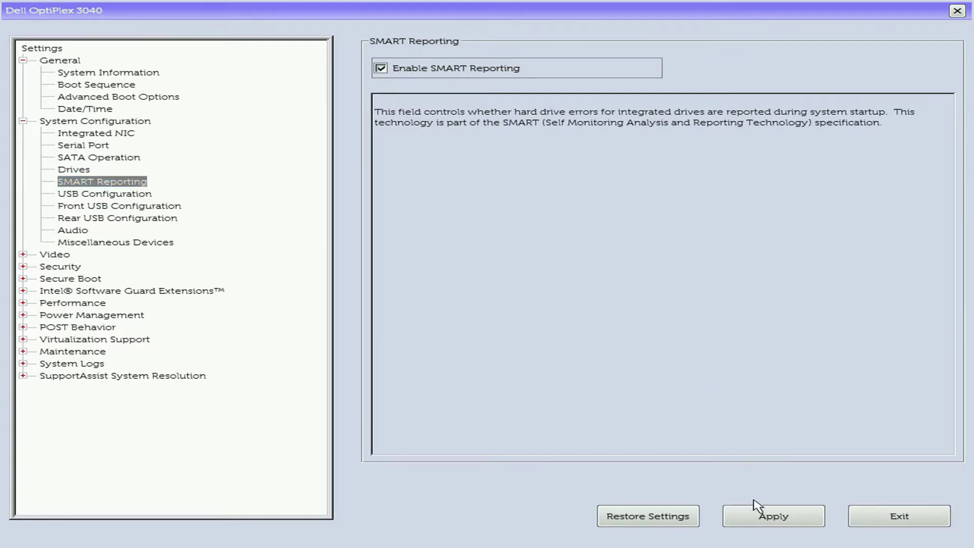
left_click(746, 520)
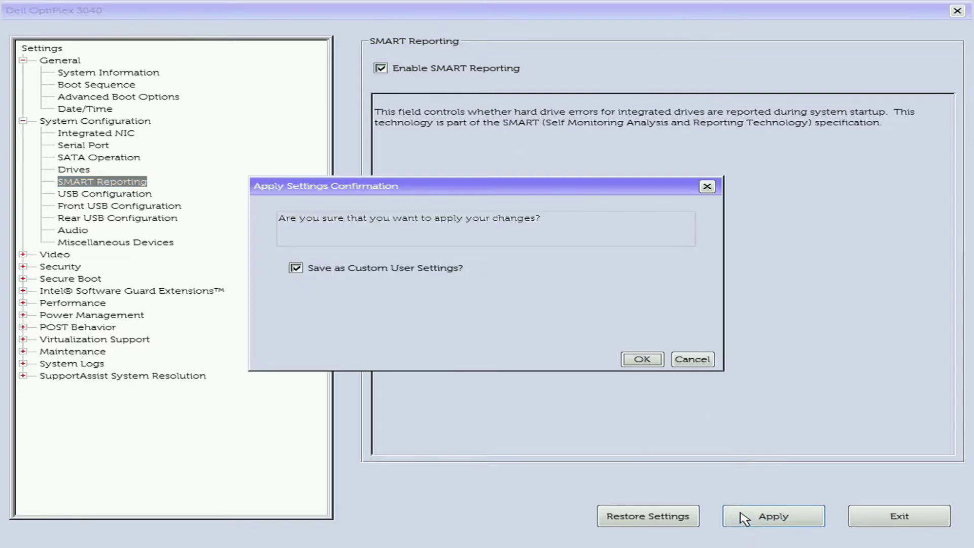
left_click(427, 274)
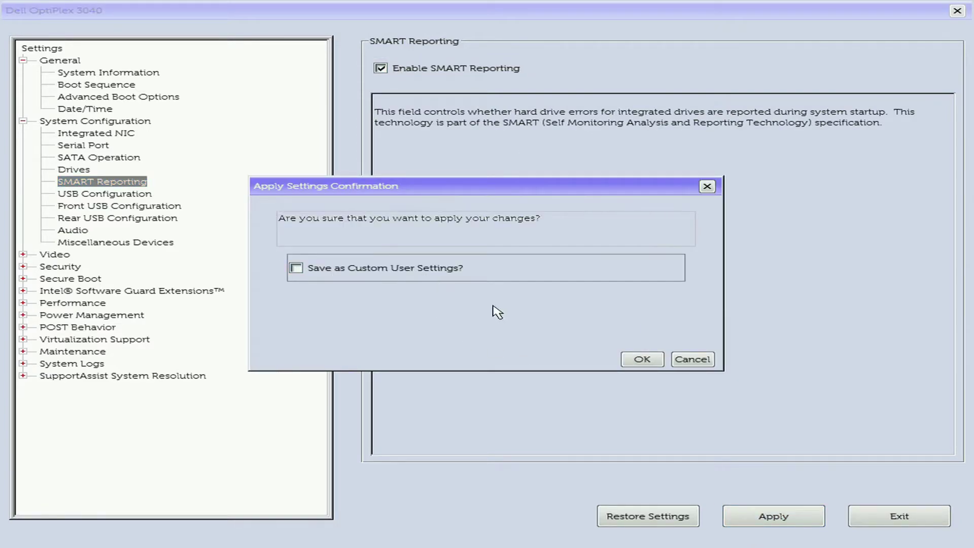
left_click(641, 360)
Review the Front USB, Rear USB, Audio and Miscellaneous Devices settings under System Configuration
left_click(119, 206)
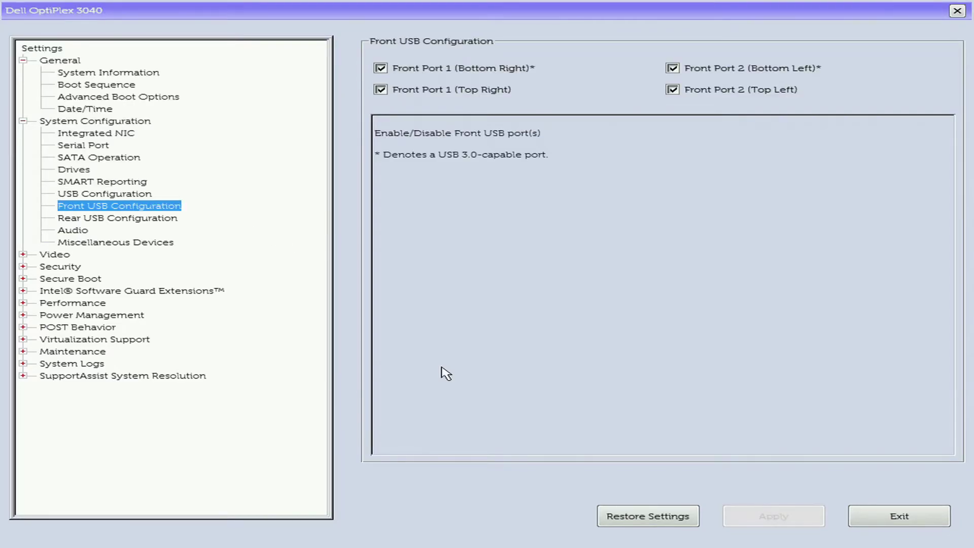
left_click(73, 218)
left_click(79, 230)
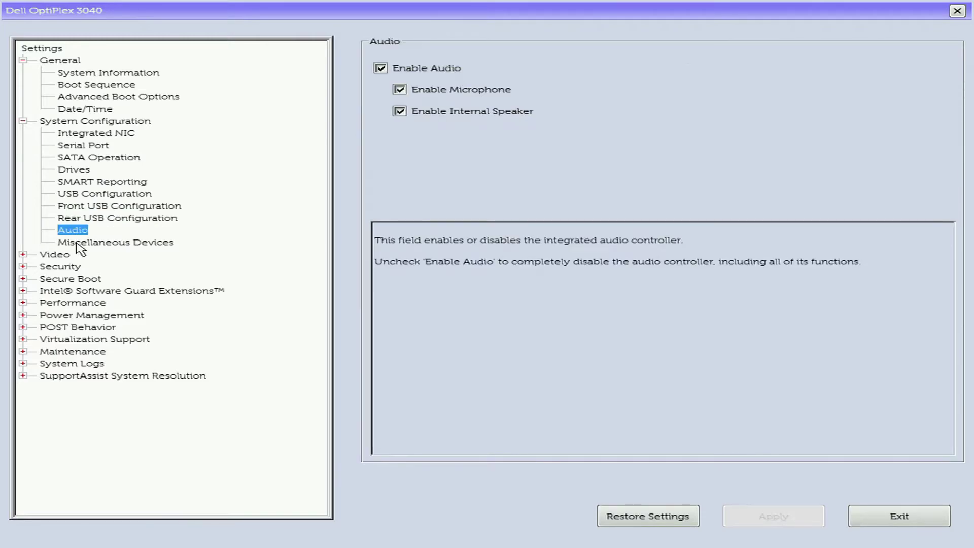
left_click(81, 243)
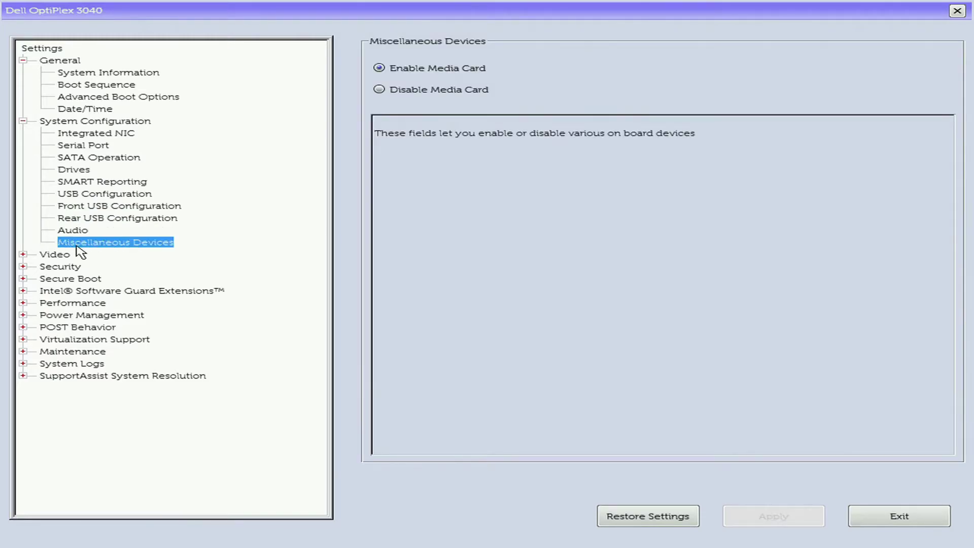
Set Secure Boot Enable to Enabled and apply the change without saving it as custom user settings
left_click(23, 266)
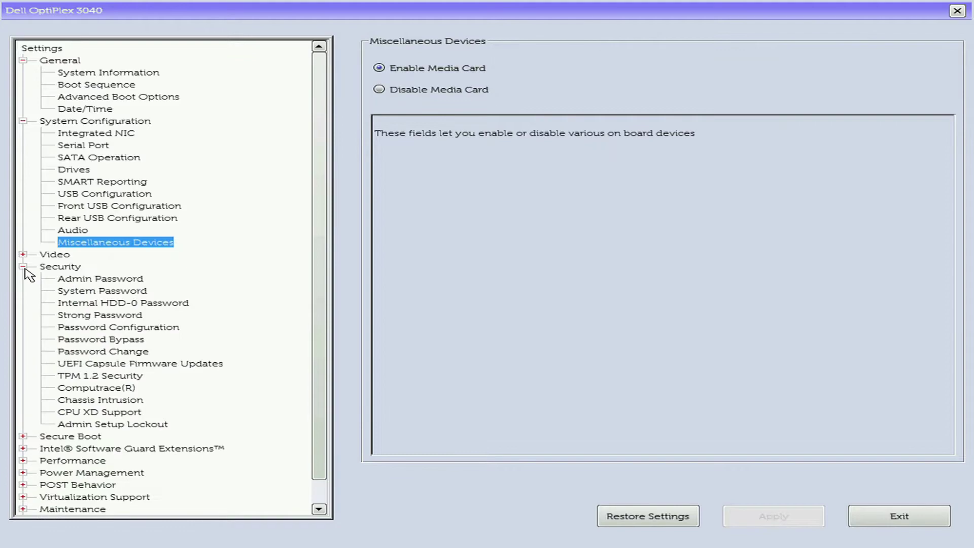
left_click(23, 436)
left_click(68, 436)
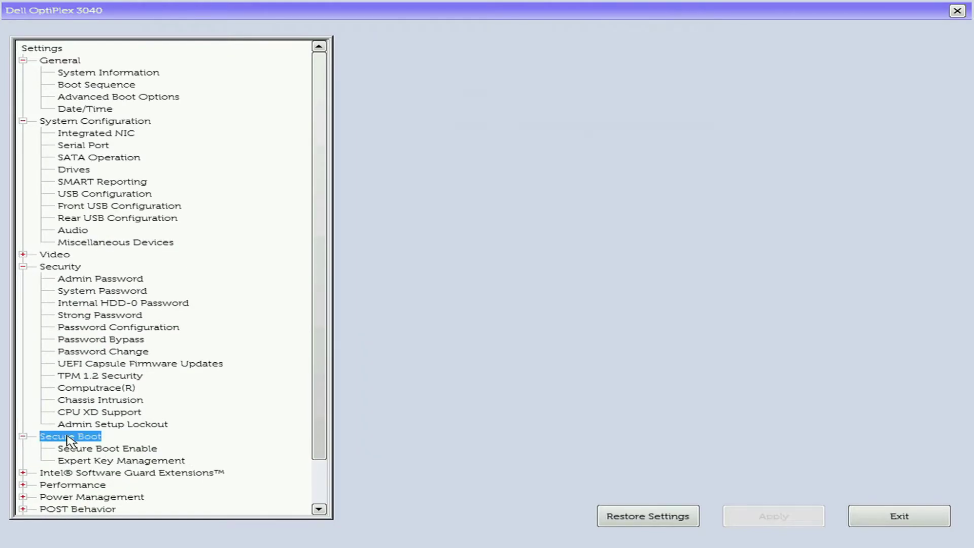
left_click(76, 450)
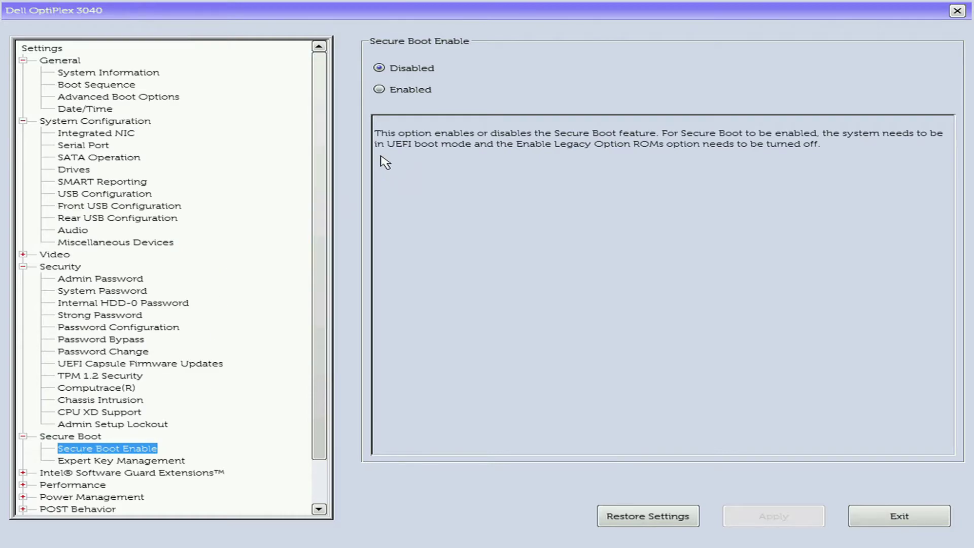
left_click(380, 89)
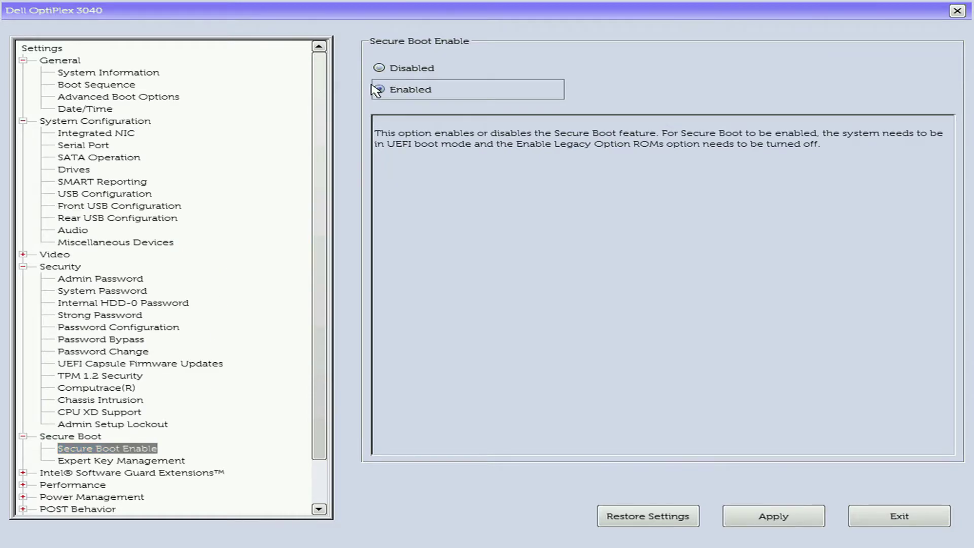
left_click(753, 520)
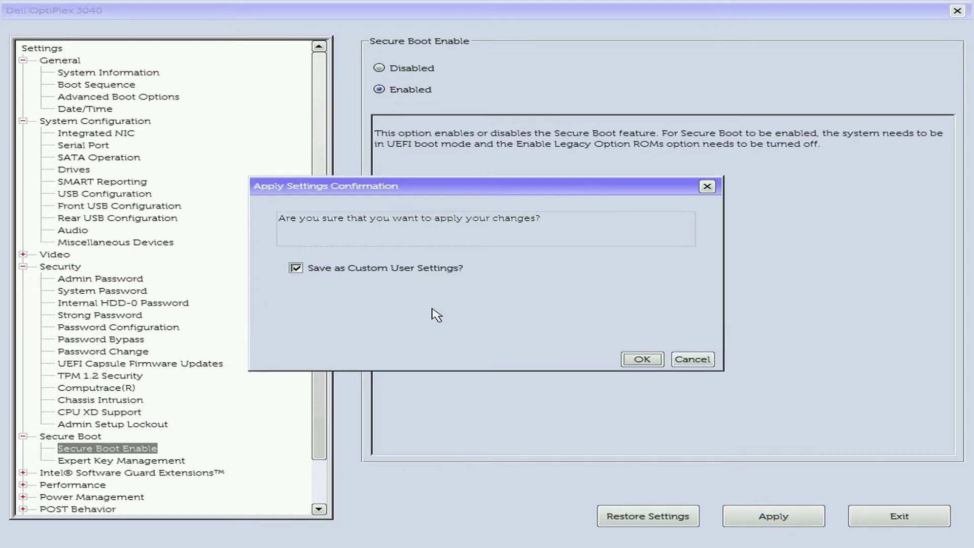
left_click(413, 273)
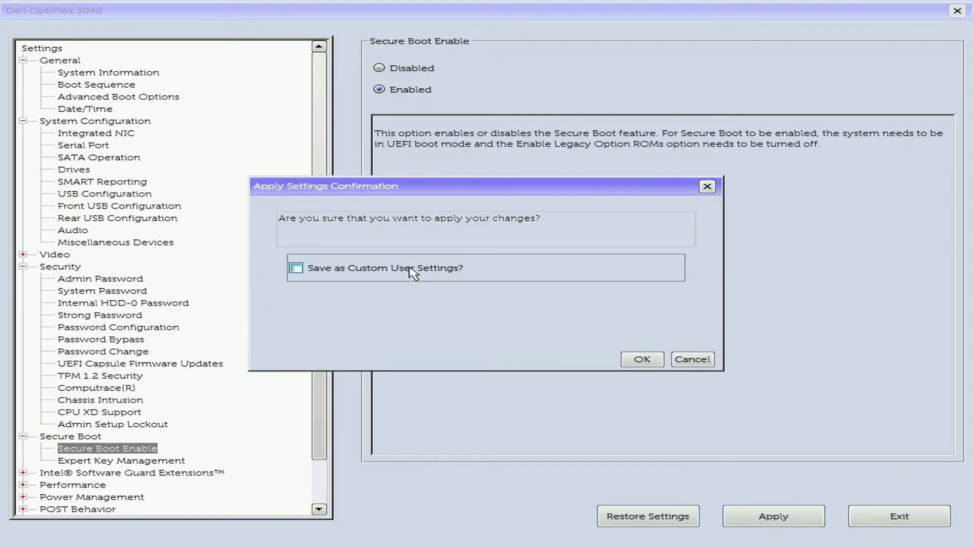
left_click(643, 361)
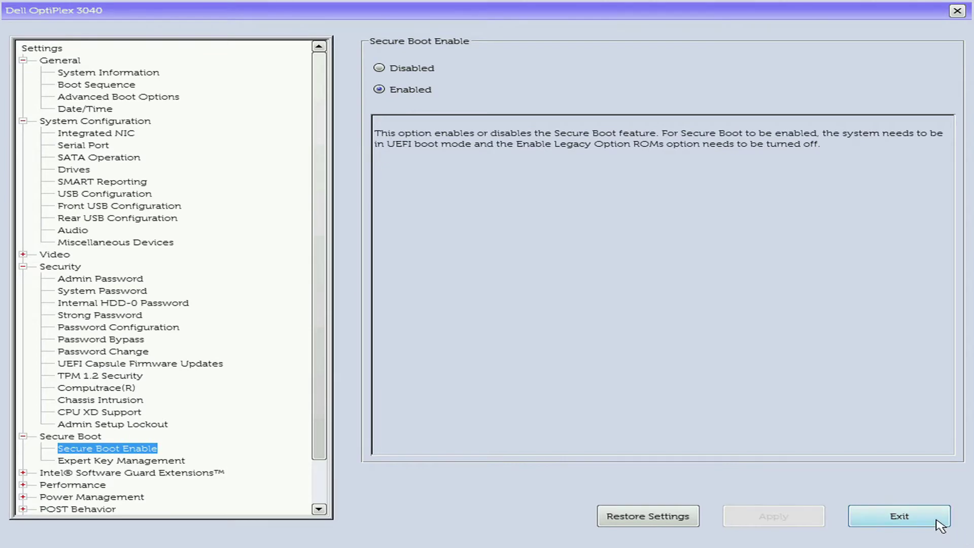
Exit the BIOS setup and boot the computer from the UEFI: General UDisk 5.00 device using the one-time boot menu
left_click(900, 516)
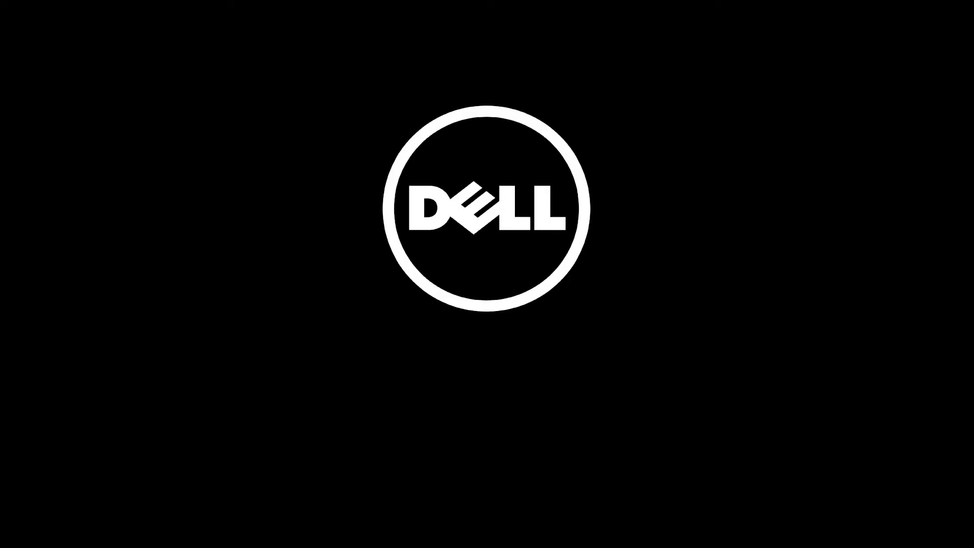
key("F12")
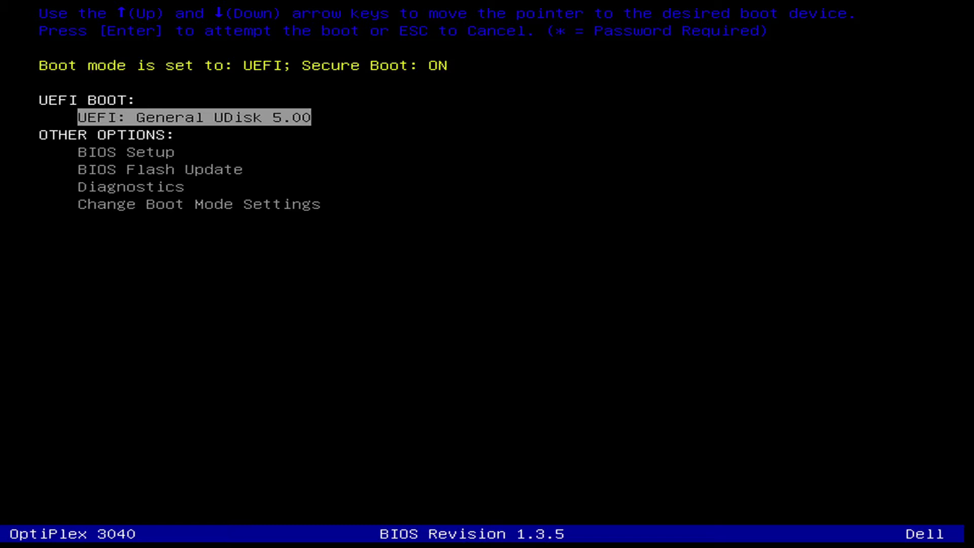
key("Return")
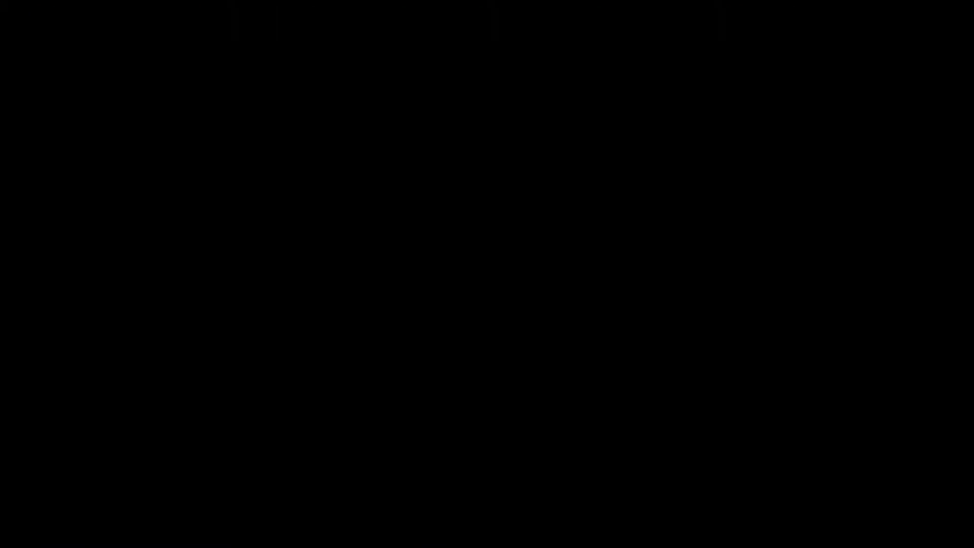
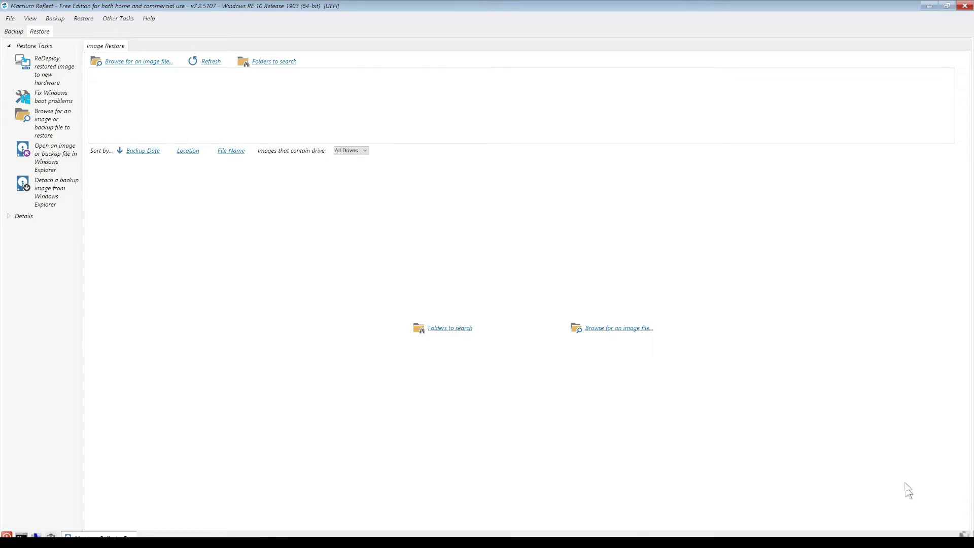
left_click(148, 66)
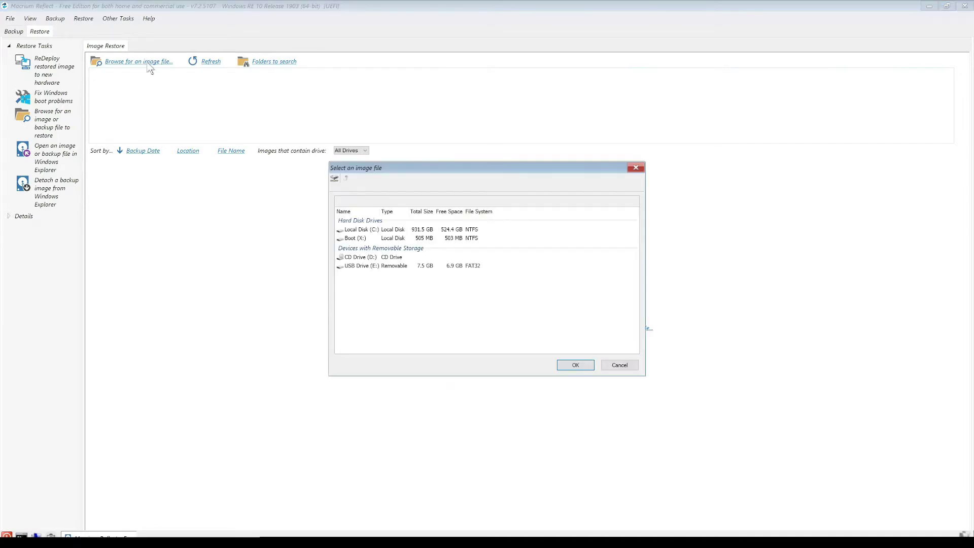
double_click(366, 231)
scroll(407, 266, "down", 1)
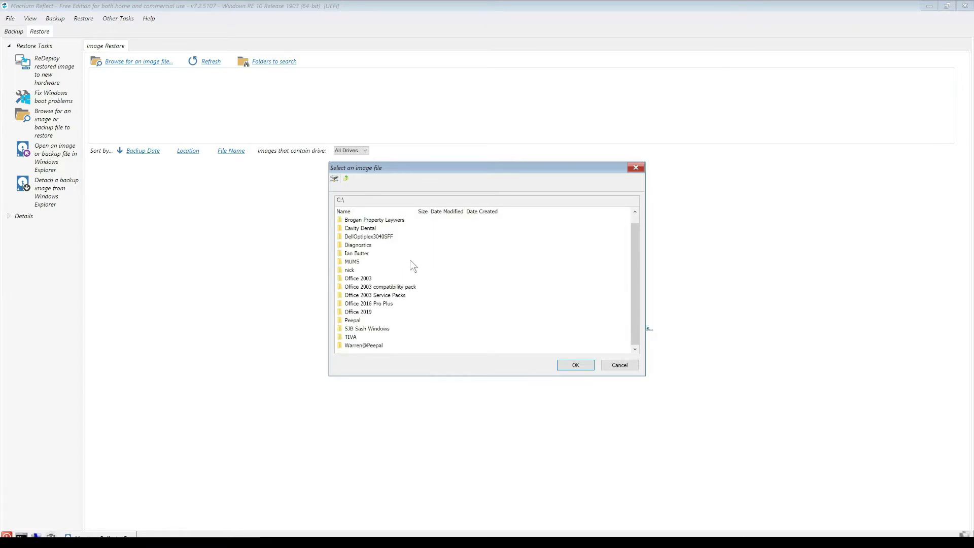
scroll(404, 332, "up", 1)
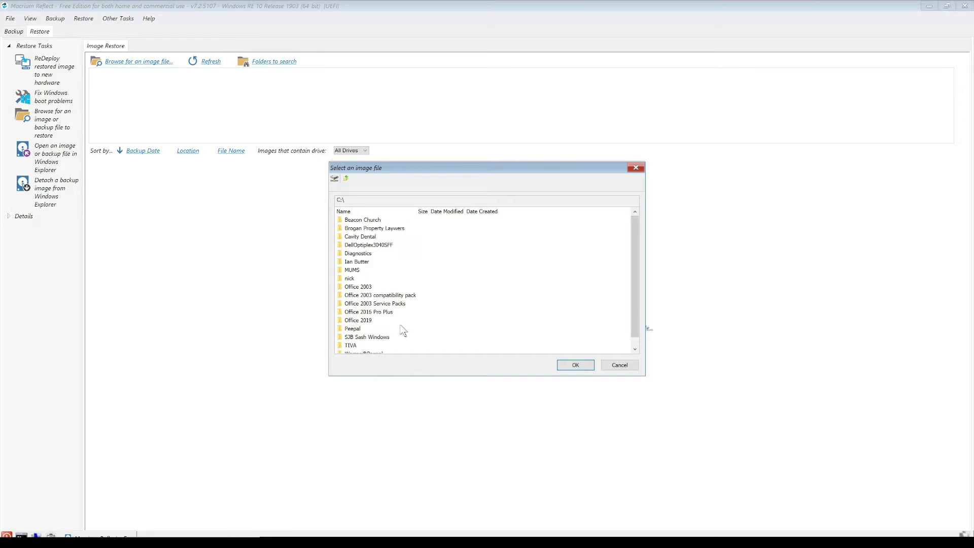
double_click(373, 246)
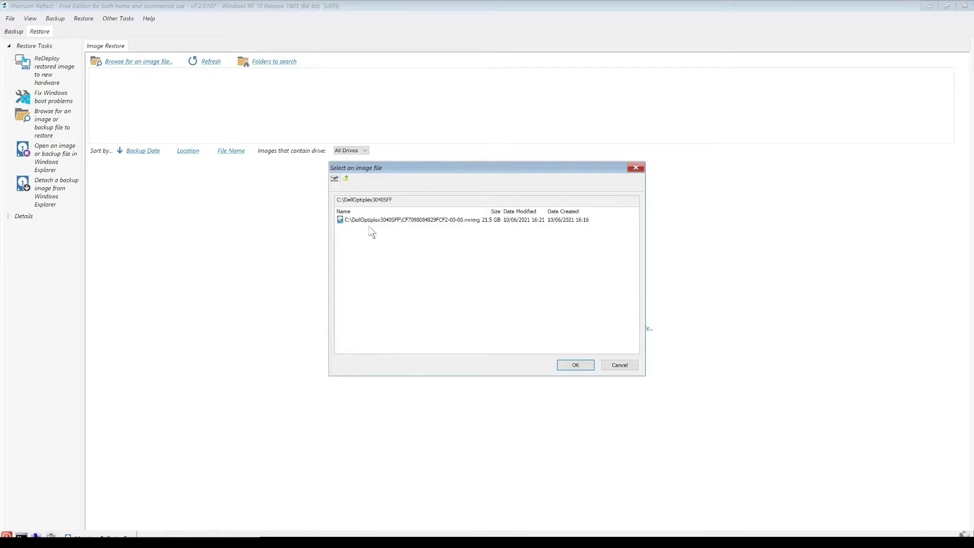
left_click(369, 222)
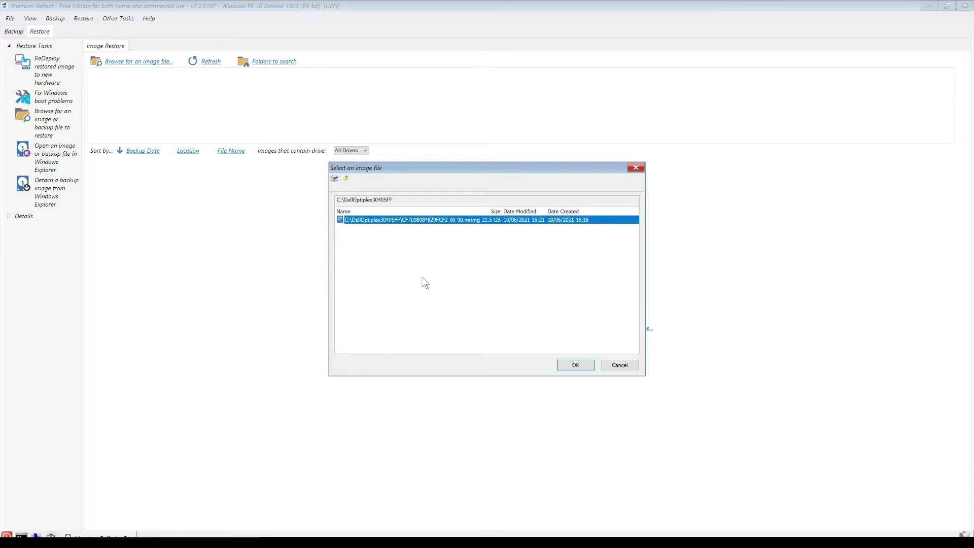
left_click(576, 365)
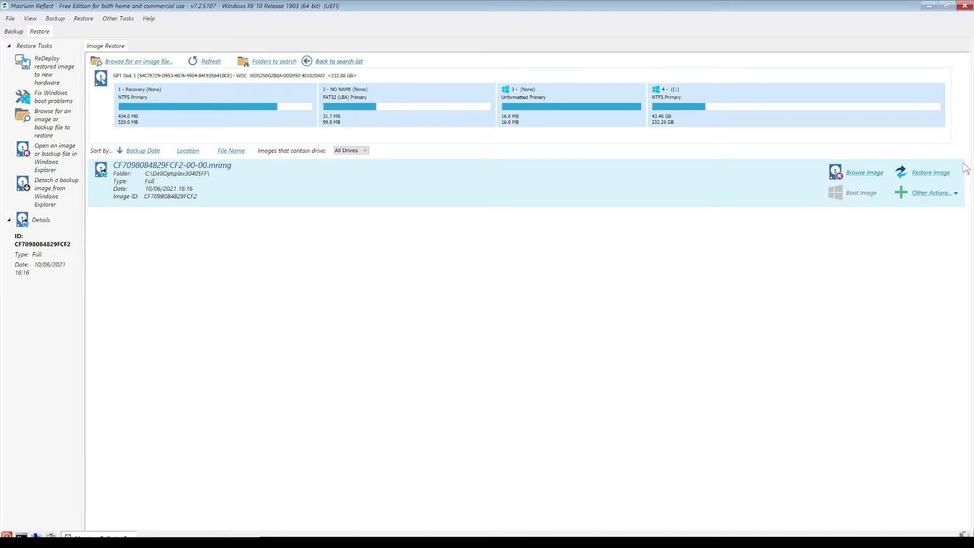
Restore all partitions of the image to the empty 232.89 GB WDC disk (Disk 1) and close the completed restore
left_click(943, 175)
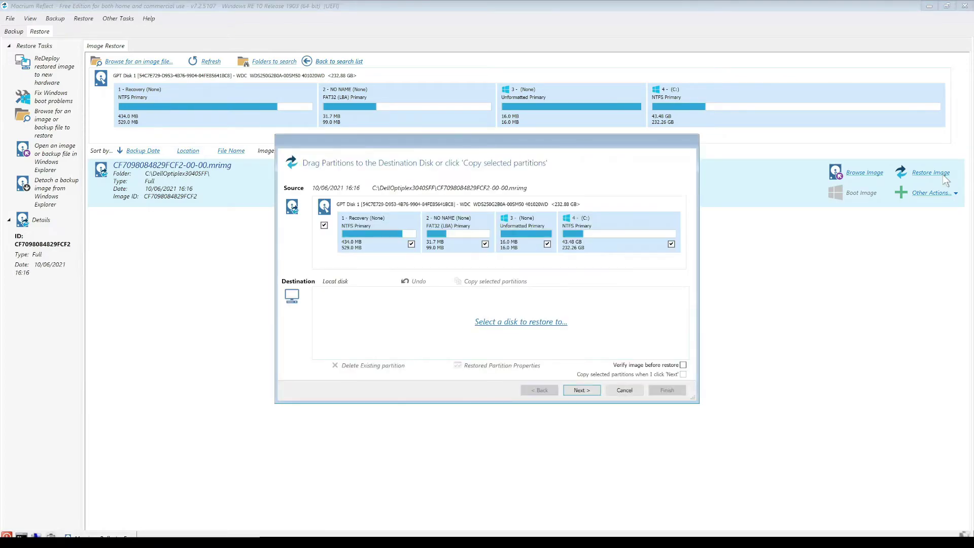
left_click(528, 323)
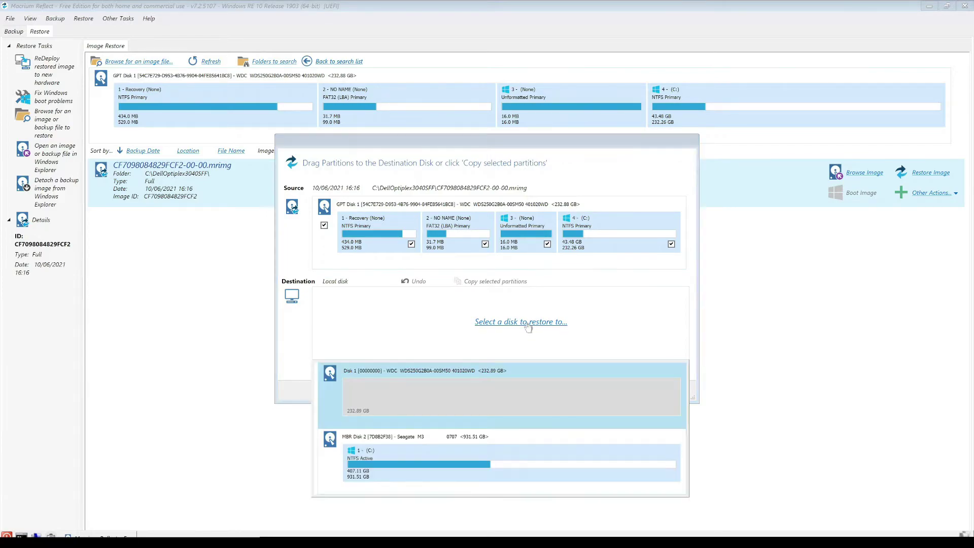
left_click(435, 384)
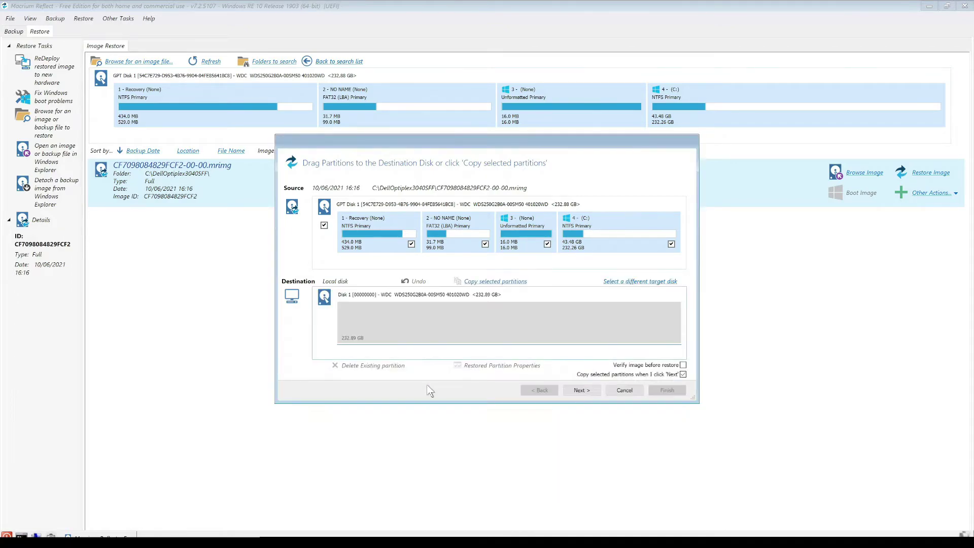
left_click(588, 391)
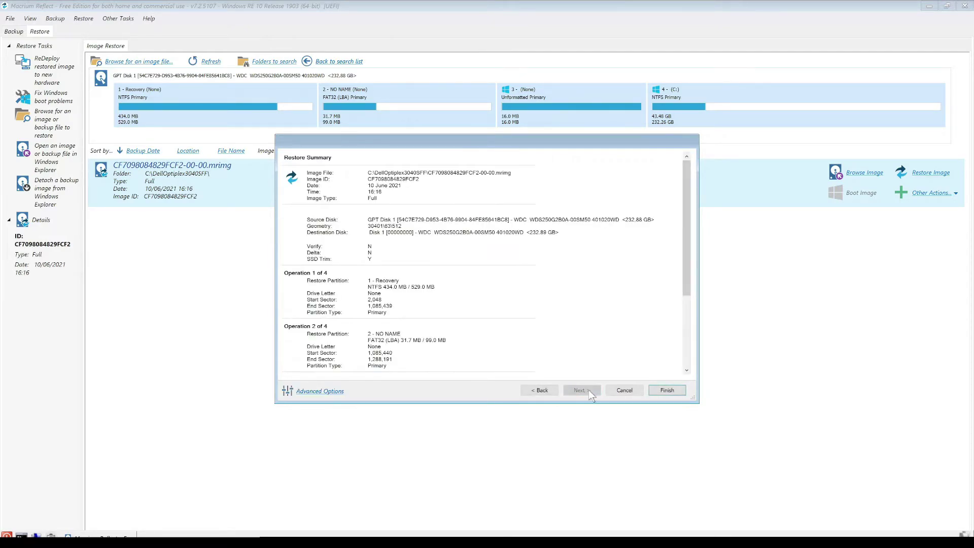
left_click(658, 391)
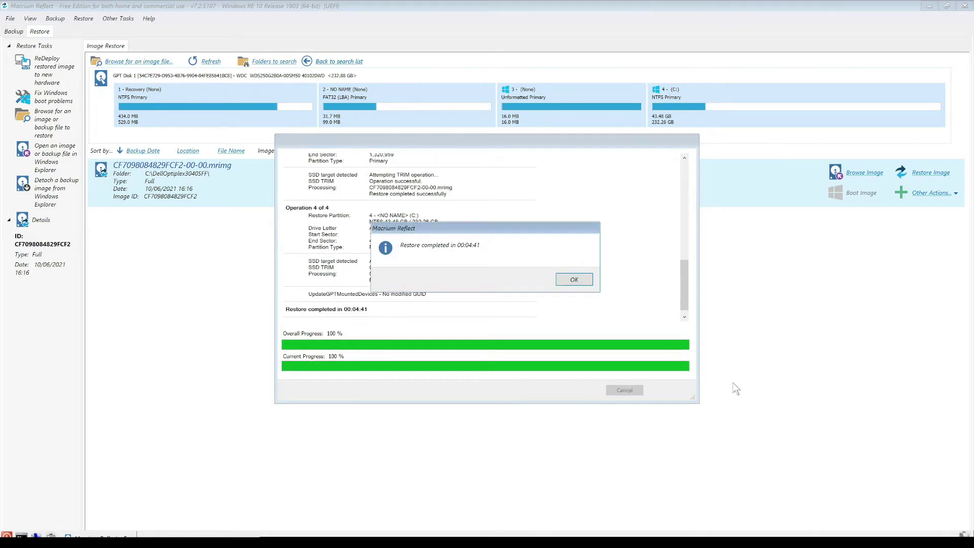
left_click(585, 281)
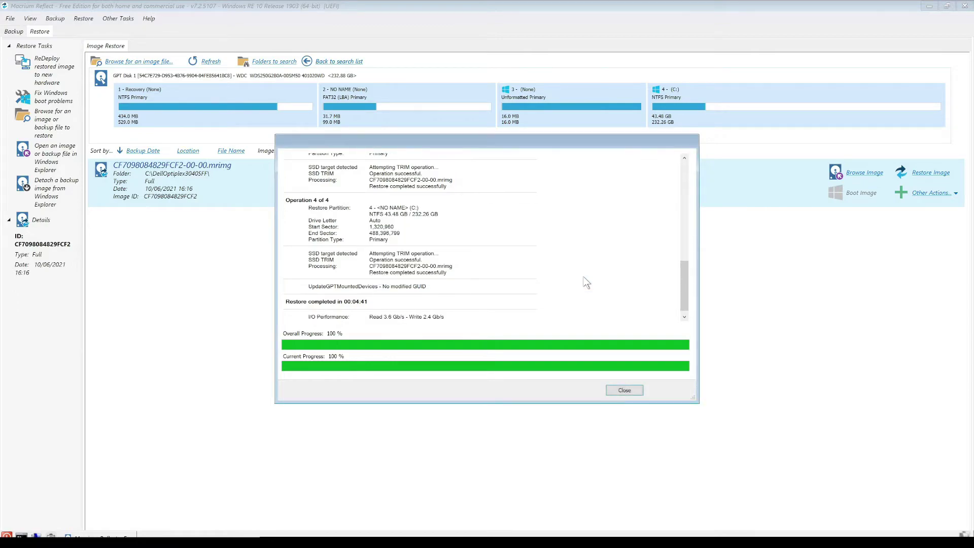
left_click(625, 391)
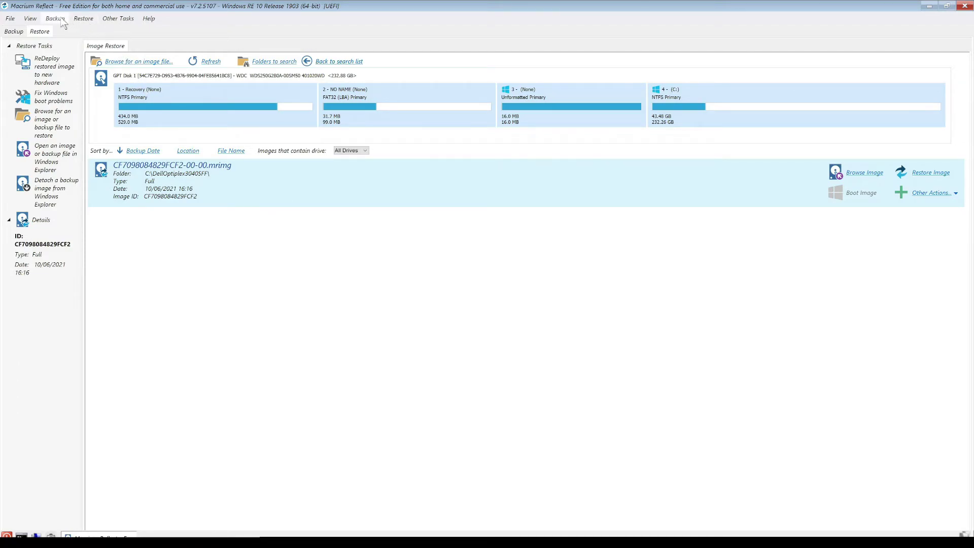
left_click(31, 20)
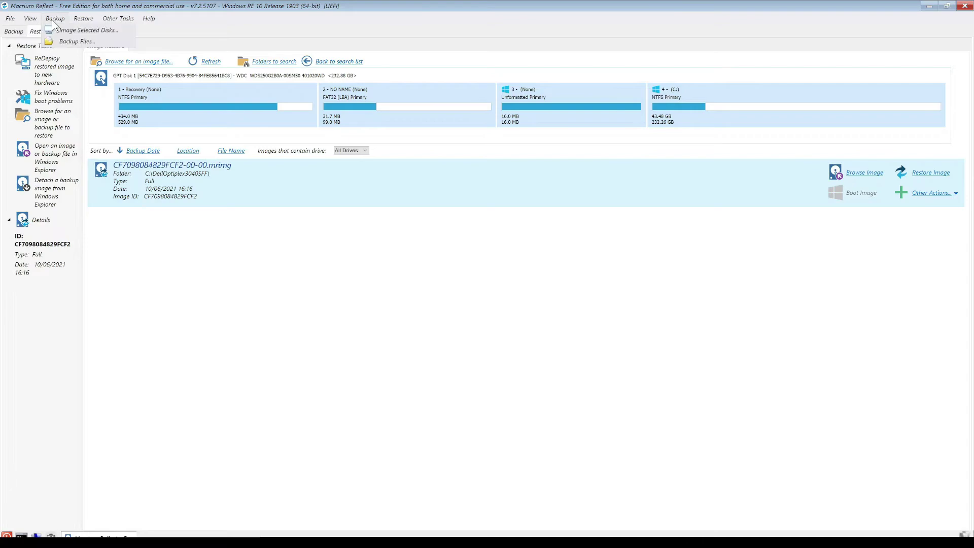
mouse_move(77, 26)
mouse_move(113, 24)
mouse_move(31, 20)
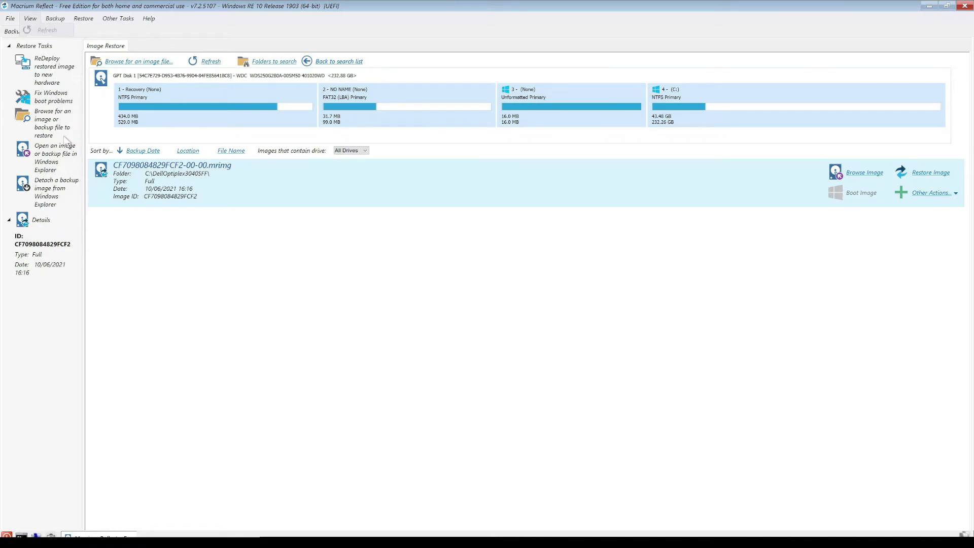
Run the Fix Windows boot problems repair for the Windows 10 Pro installation on Disk 1 and restart the PC
left_click(54, 99)
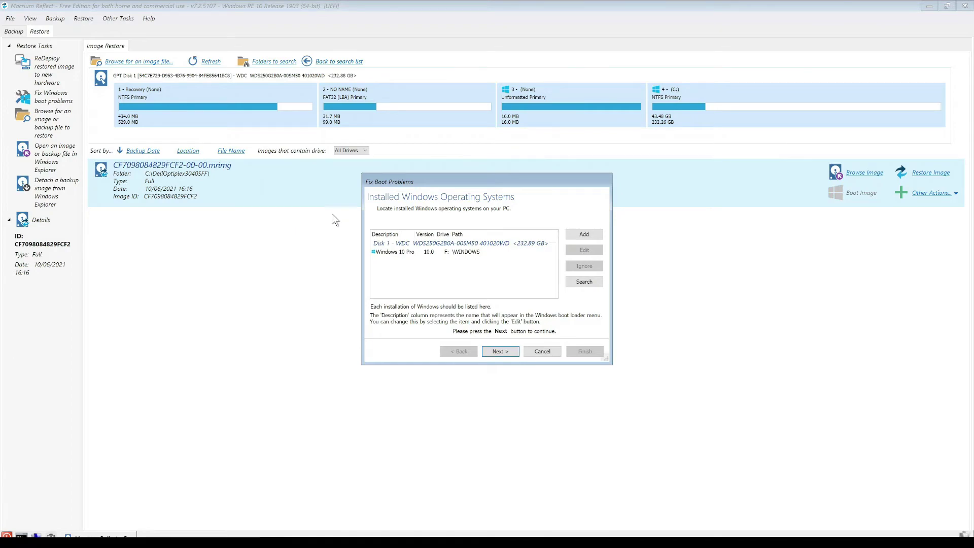
left_click(401, 254)
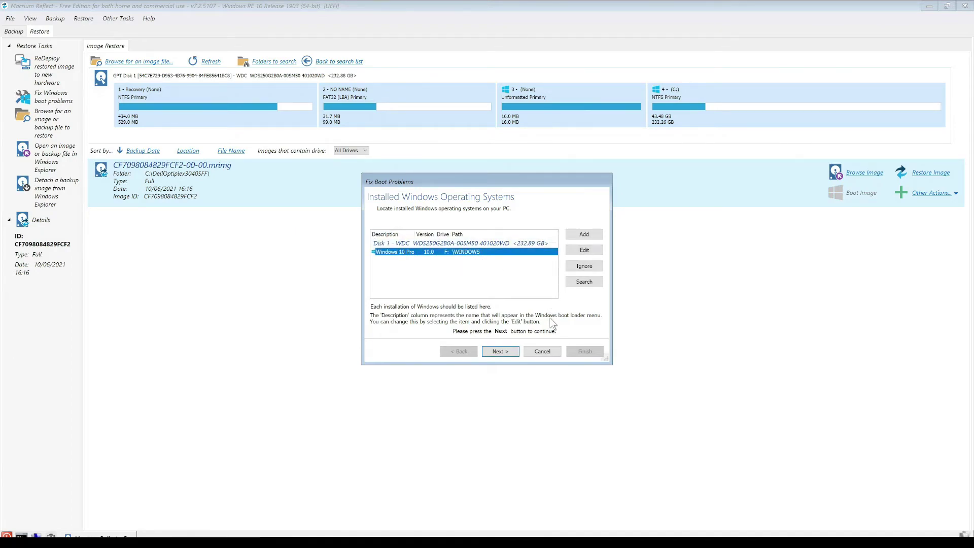
left_click(506, 353)
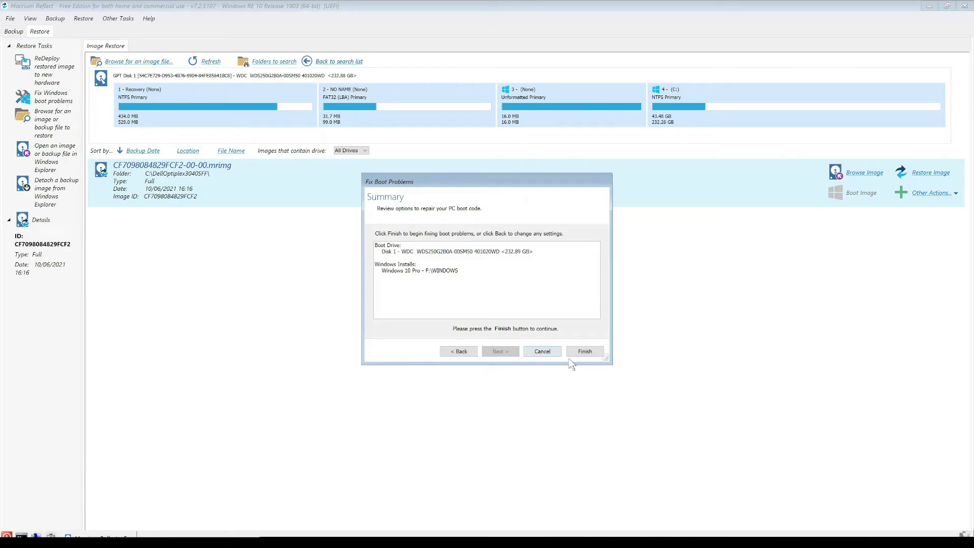
left_click(587, 353)
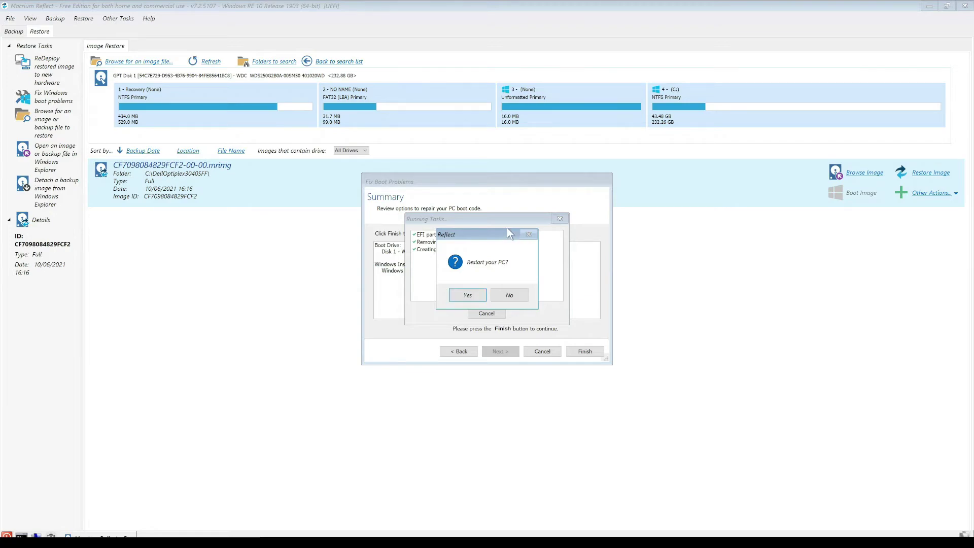
left_click(468, 296)
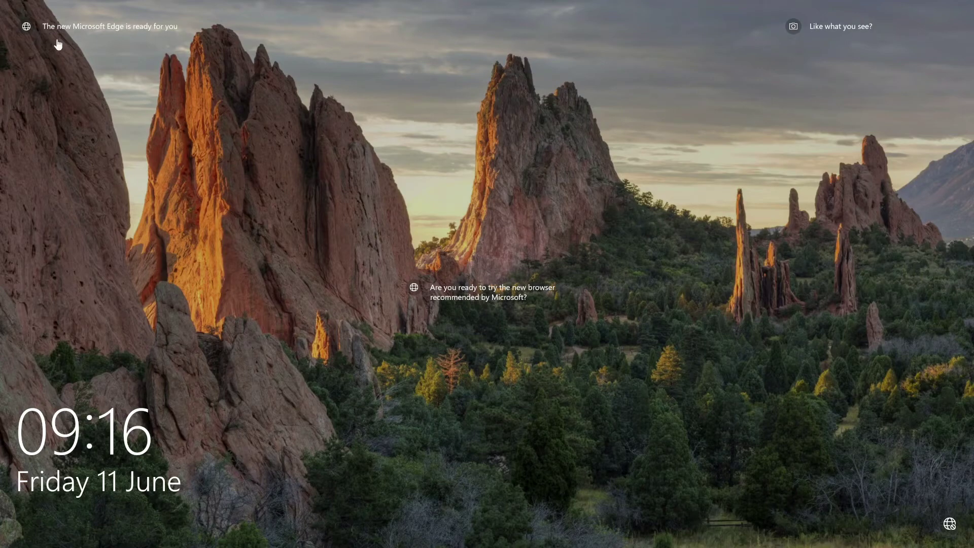
Dismiss the lock screen and sign in to the Admin account by entering the account password, repeating this when the lock screen returns
mouse_move(56, 41)
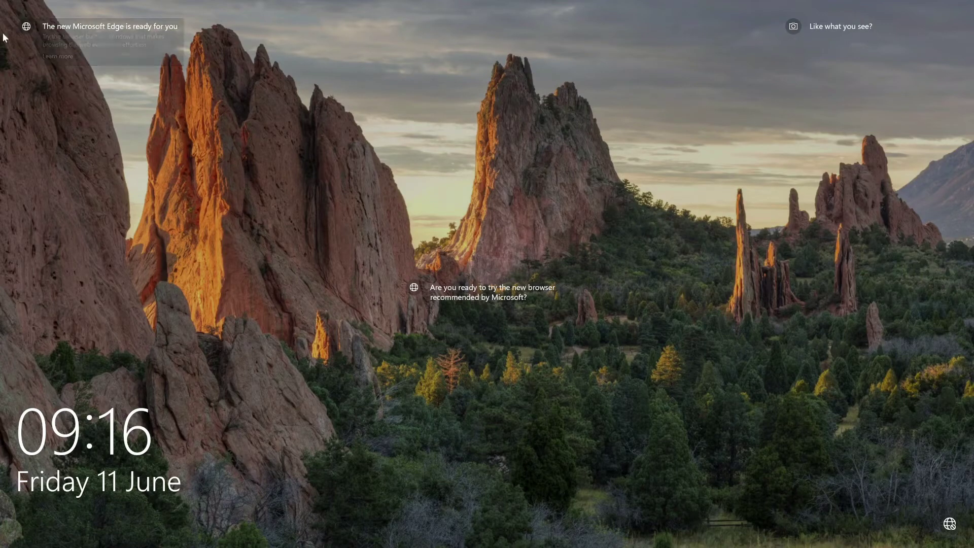
left_click(708, 251)
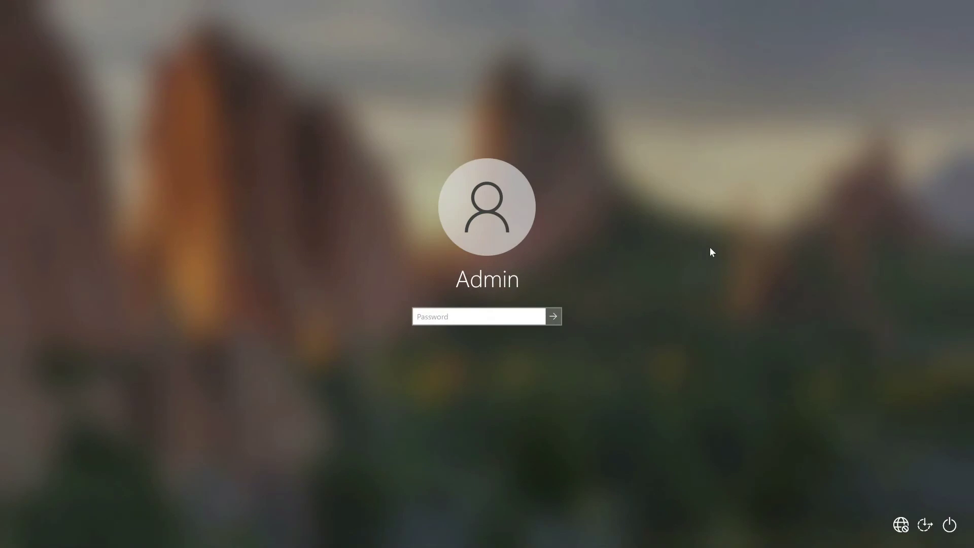
type("•••••••")
key("Return")
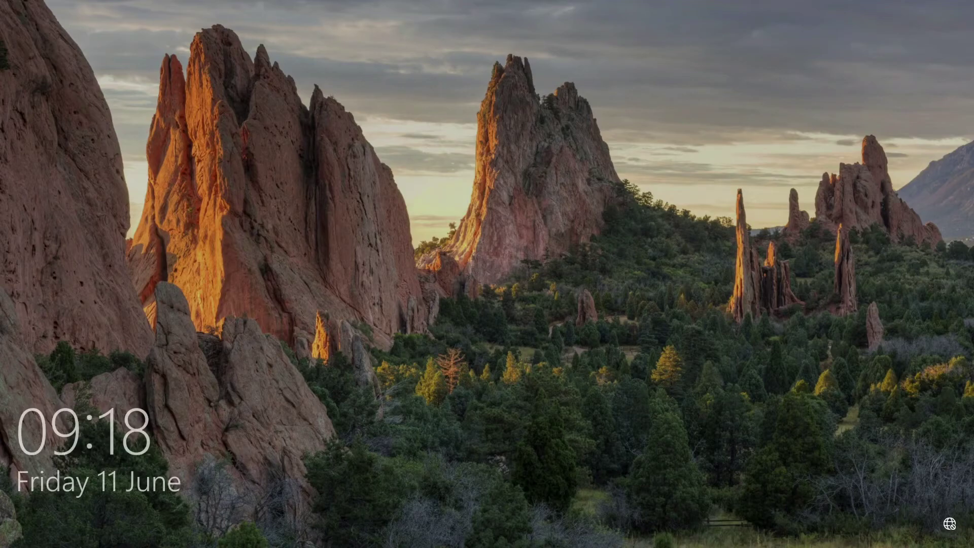
left_click(415, 209)
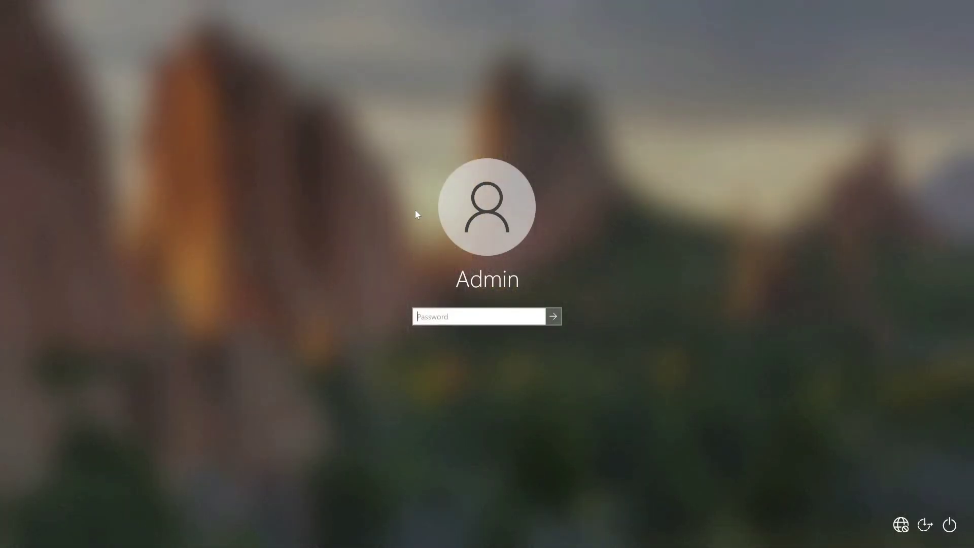
type("********")
key("Return")
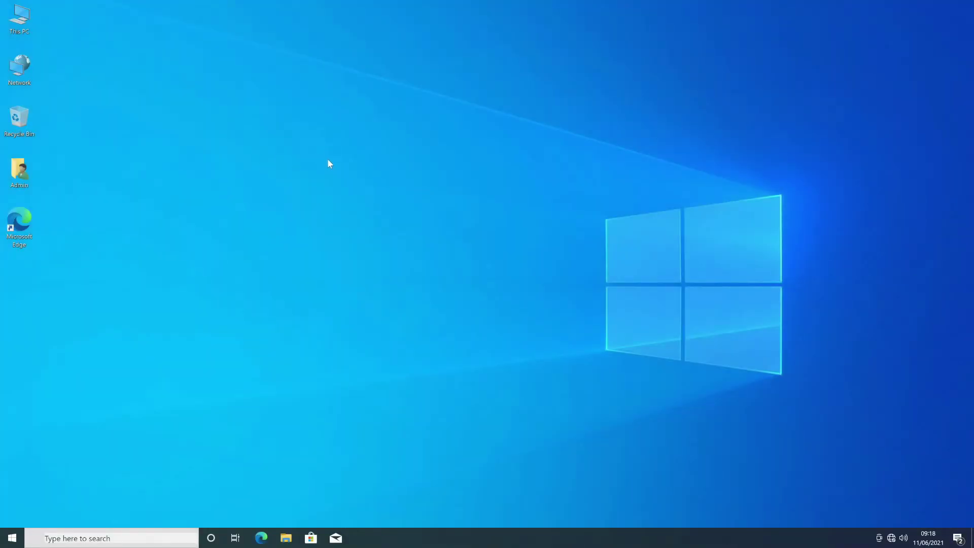
Open the properties of This PC, and check the hidden notification area icons
right_click(28, 18)
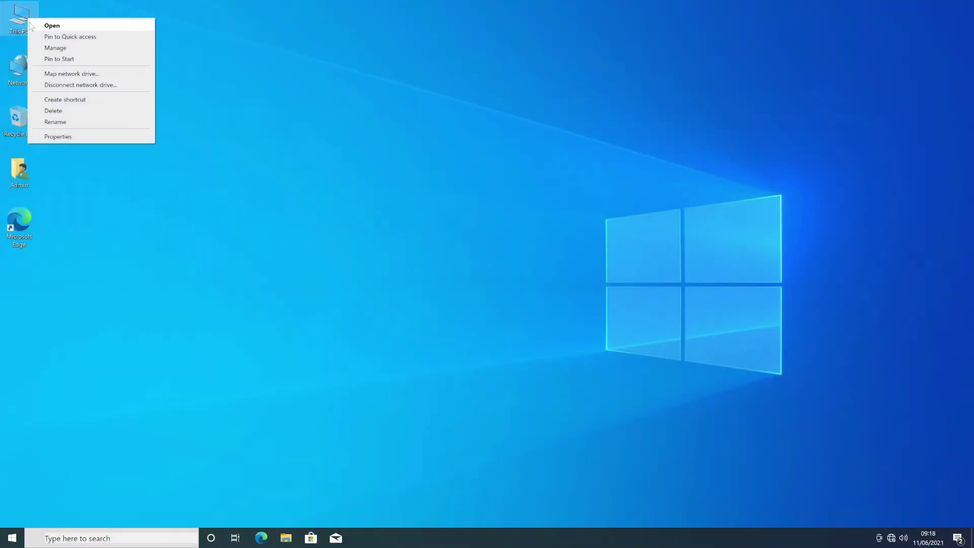
left_click(87, 136)
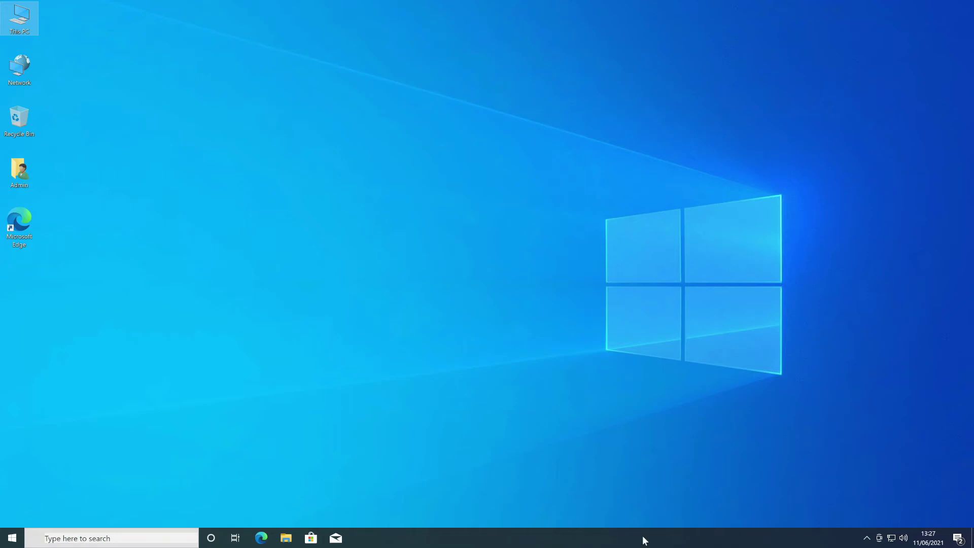
left_click(869, 540)
left_click(869, 540)
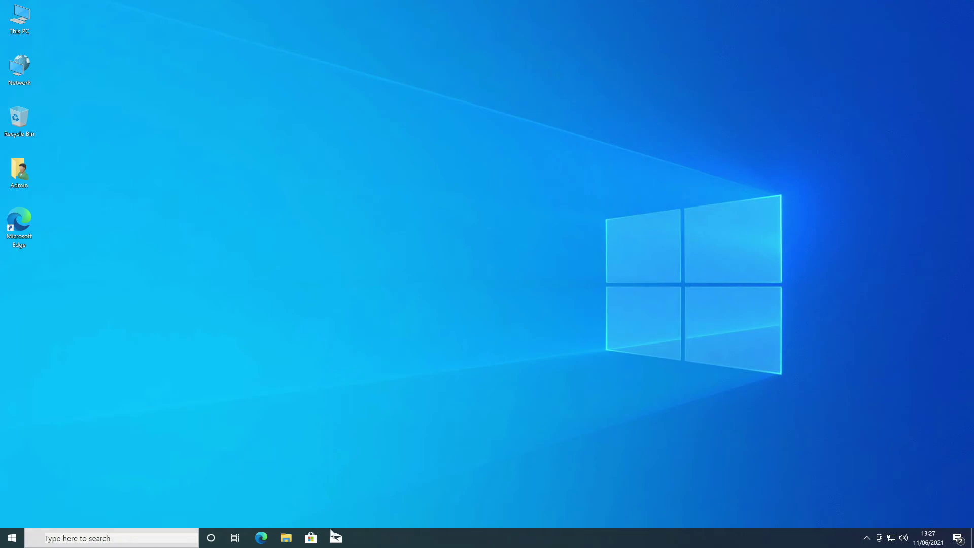
Look through the full alphabetical list of installed apps down to its end
left_click(13, 541)
scroll(26, 498, "down", 3)
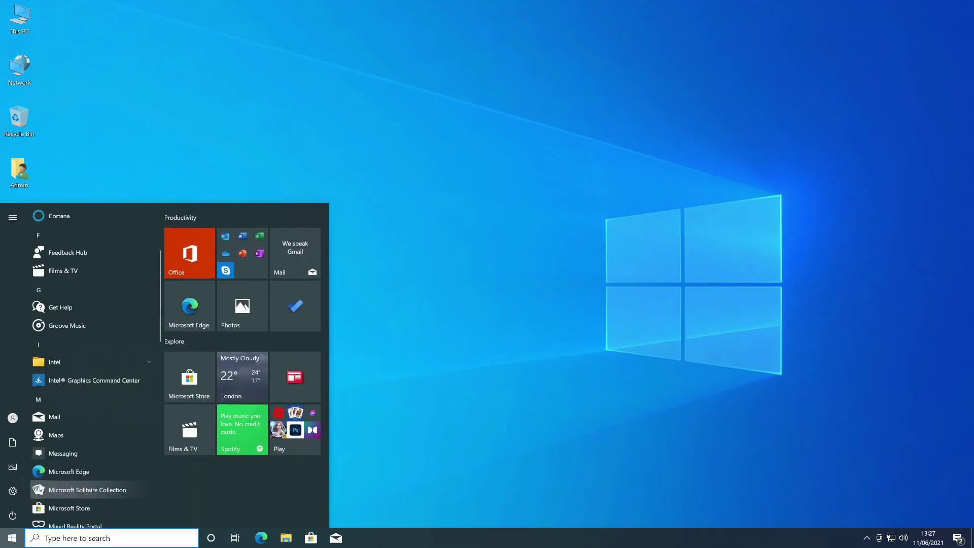
scroll(43, 475, "up", 3)
scroll(49, 462, "down", 6)
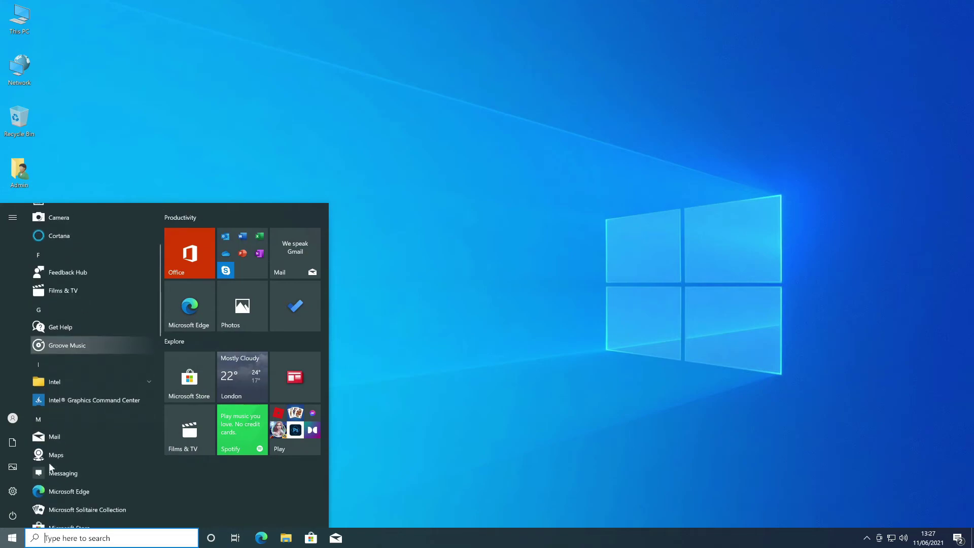
scroll(74, 498, "down", 5)
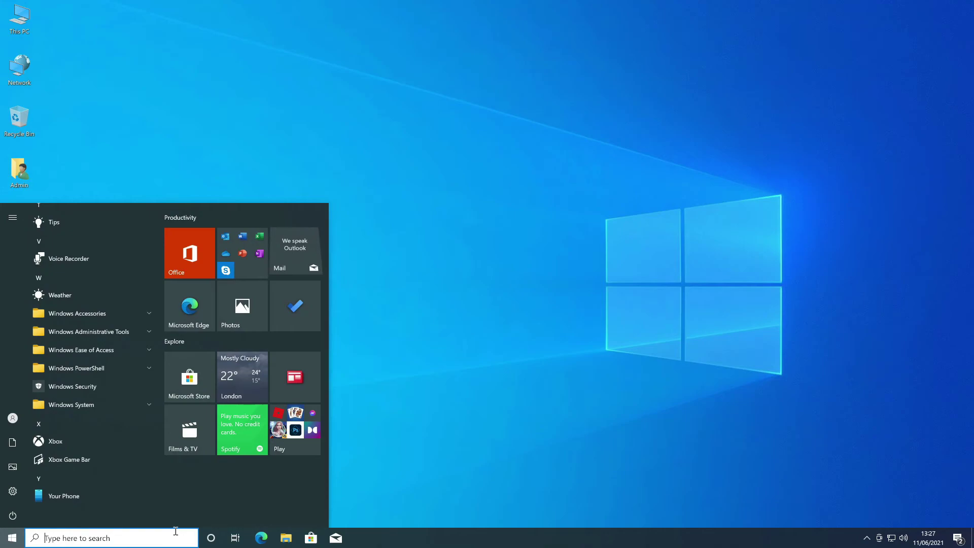
Switch to Microsoft Edge, open Dell's Drivers & Downloads page for the OptiPlex 3040 and check for driver updates
left_click(261, 539)
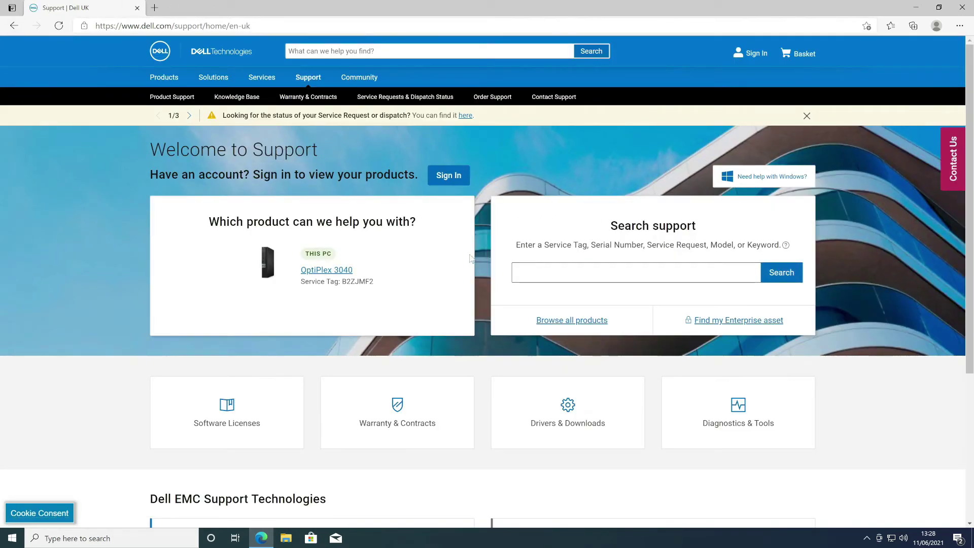
left_click(345, 271)
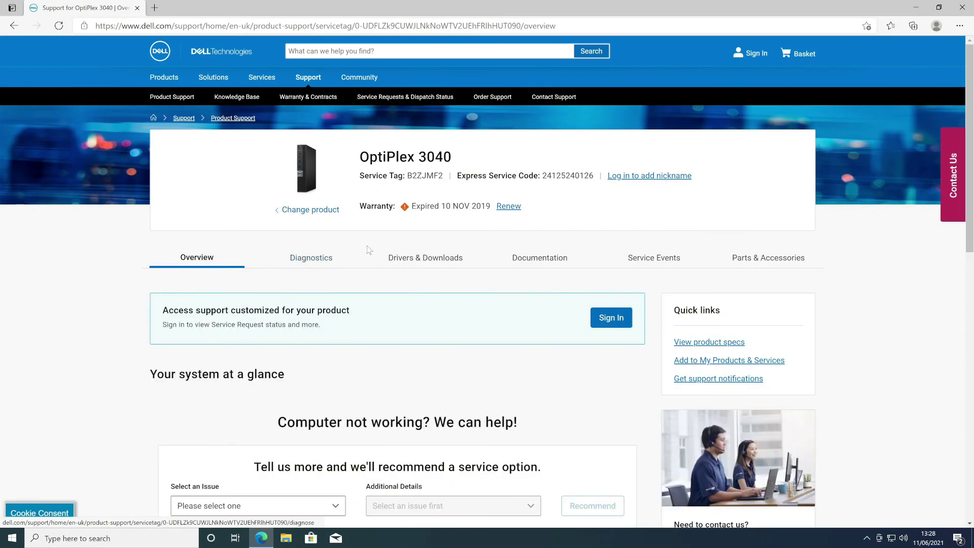
left_click(411, 258)
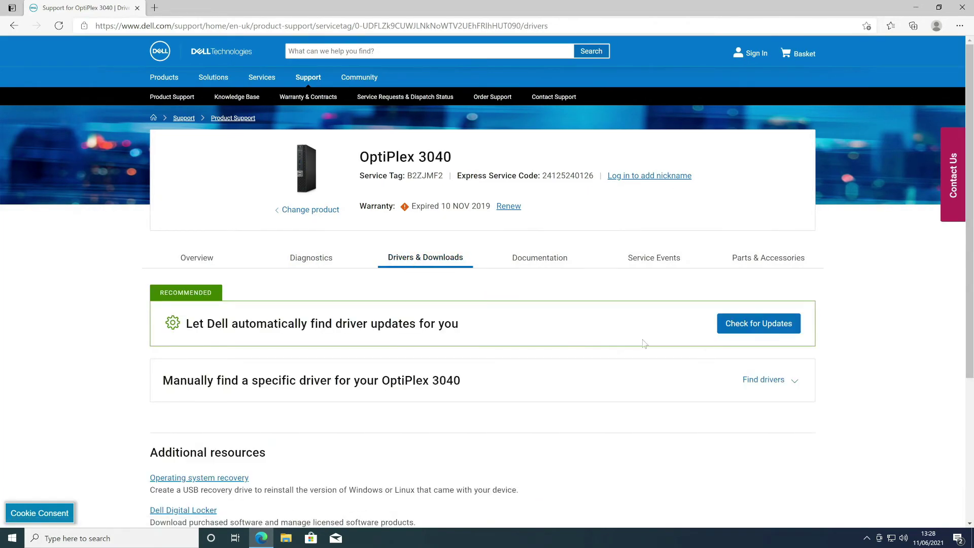
left_click(729, 325)
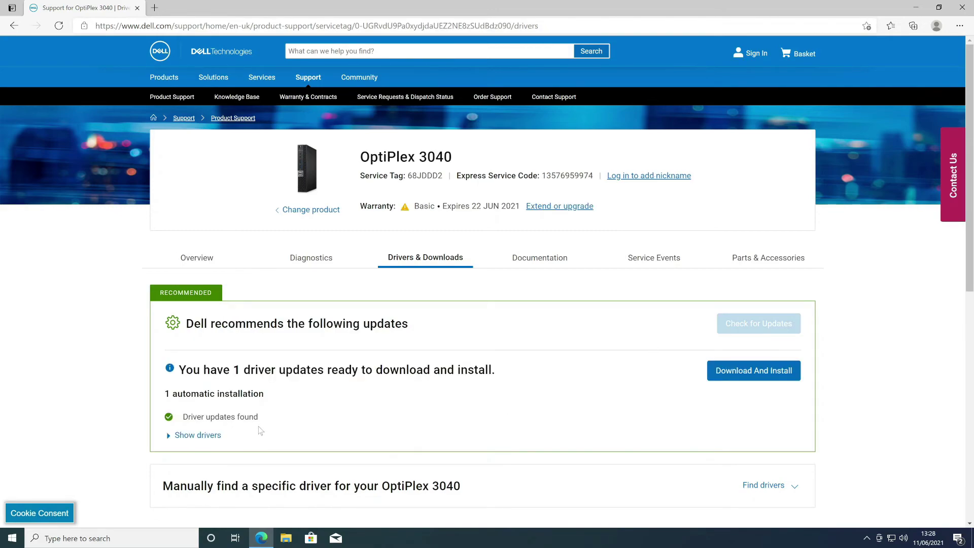
Show the recommended drivers, download and install the Dell OptiPlex 3040 System BIOS update 1.14.2, and close the browser
left_click(216, 436)
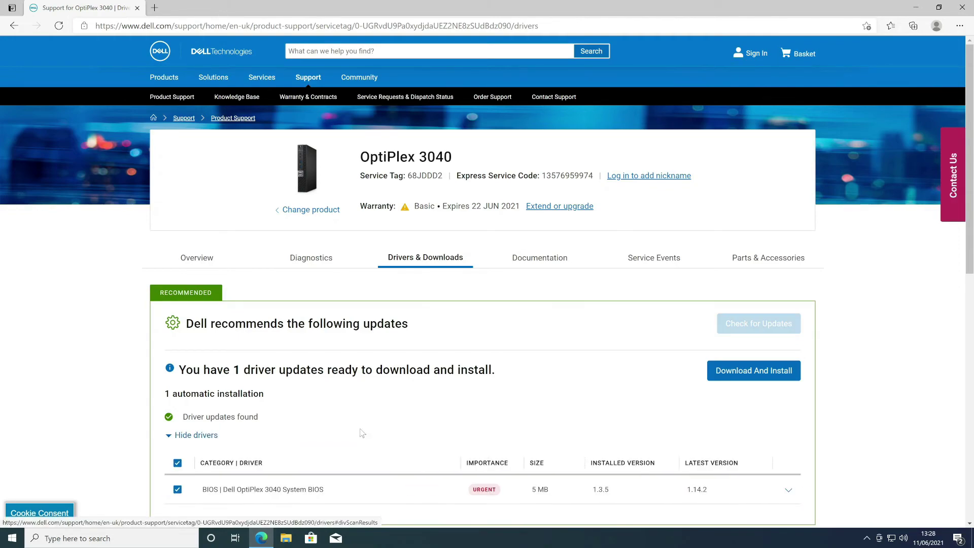
scroll(363, 434, "down", 2)
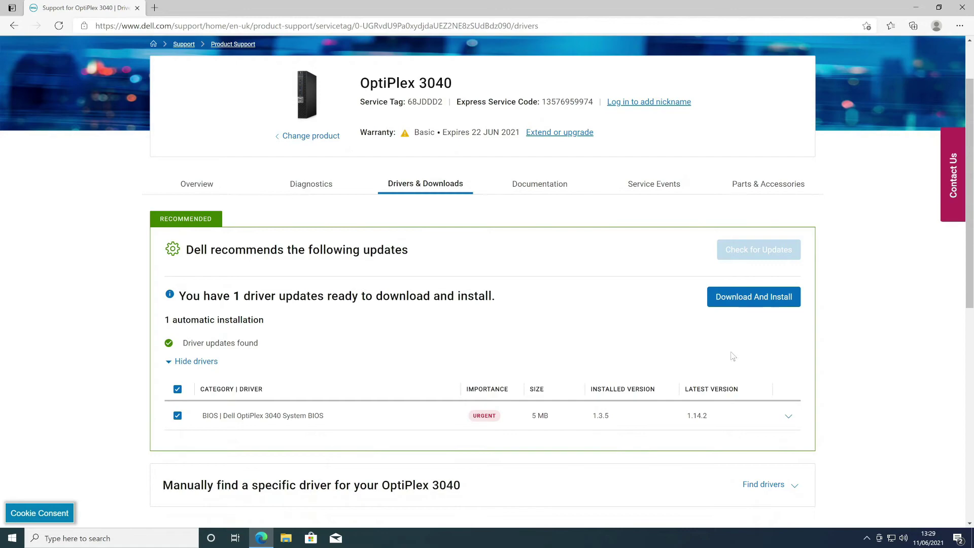
left_click(745, 301)
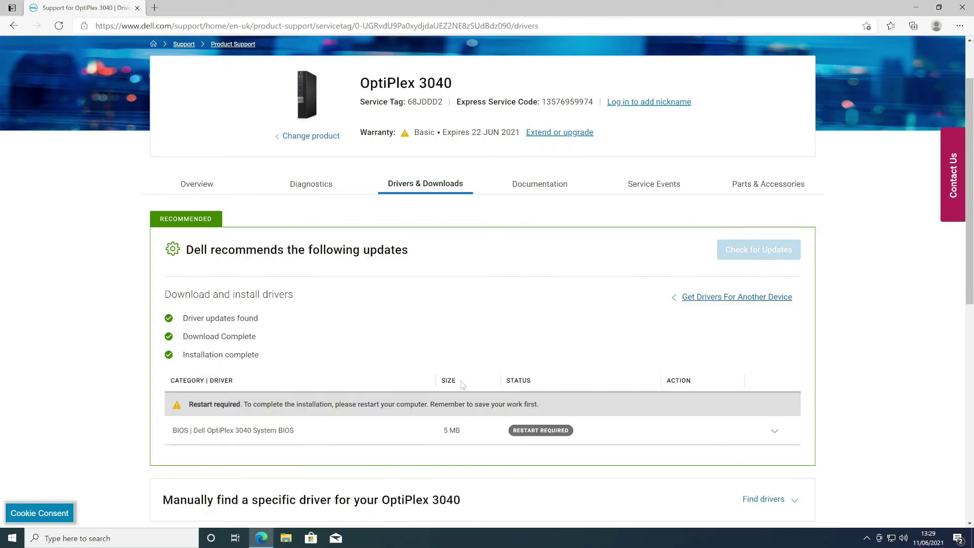
left_click(961, 16)
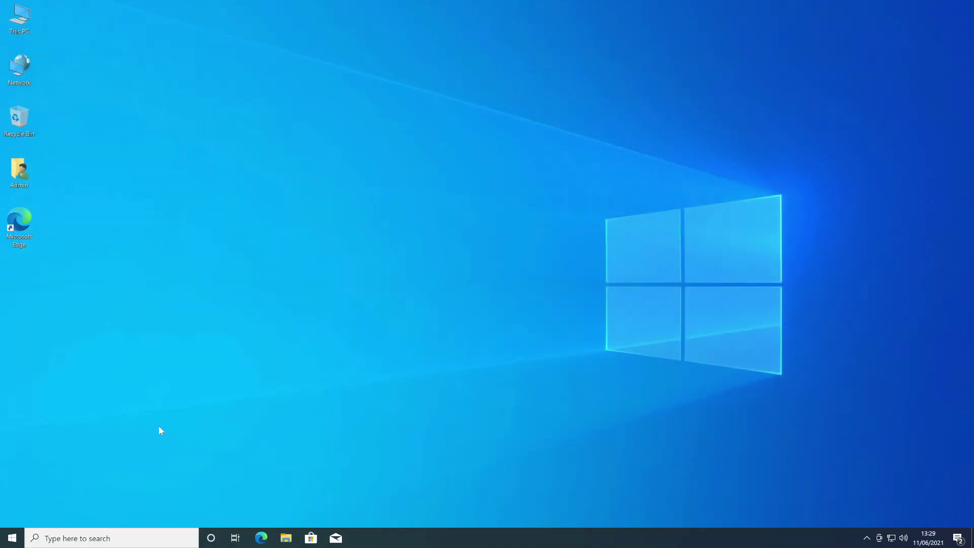
Restart the computer to complete the BIOS update
left_click(12, 537)
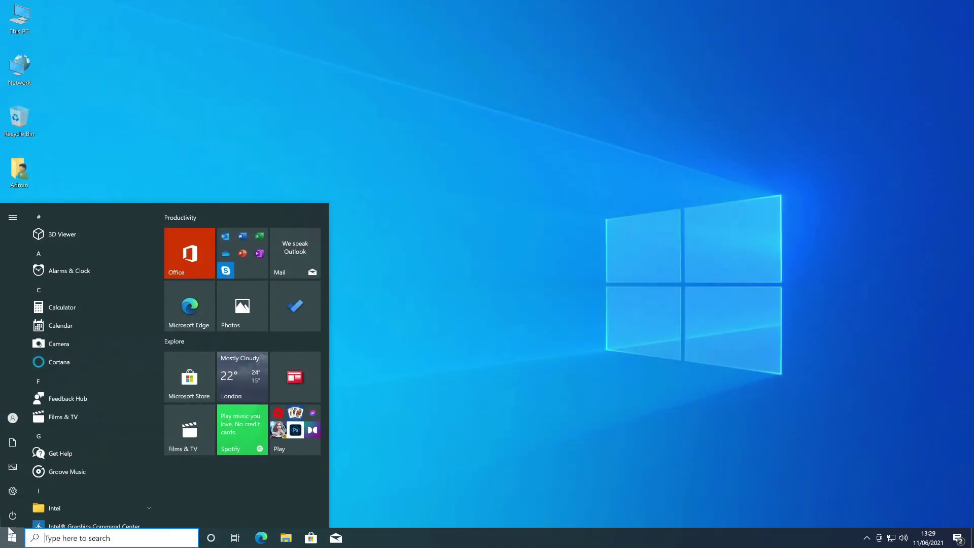
left_click(12, 515)
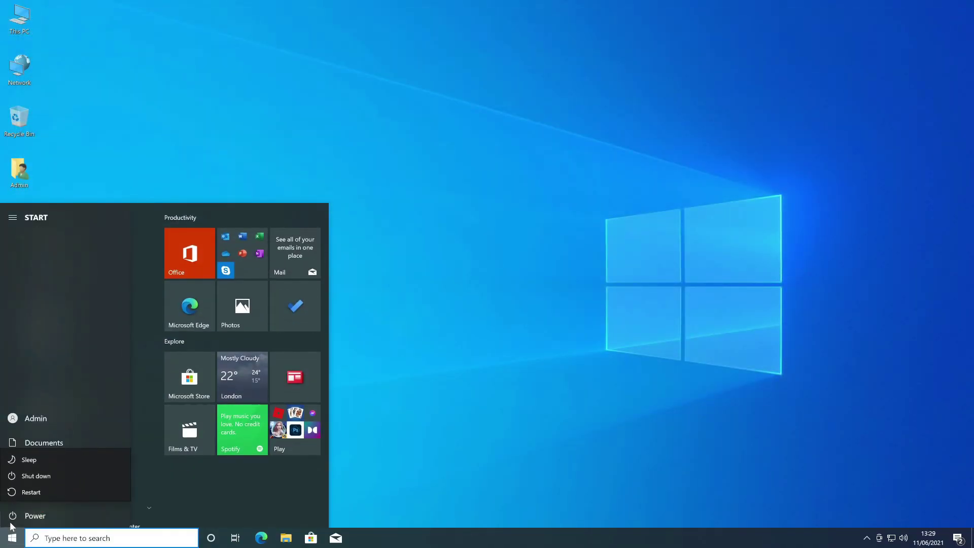
left_click(39, 487)
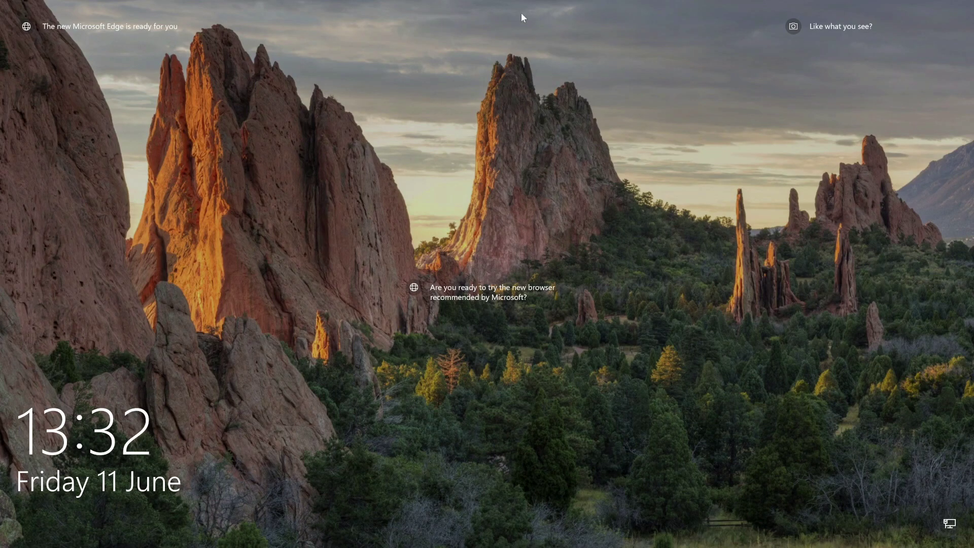
Sign in to the Admin account after the restart, clearing the first password entry and entering the account password again
left_click(571, 89)
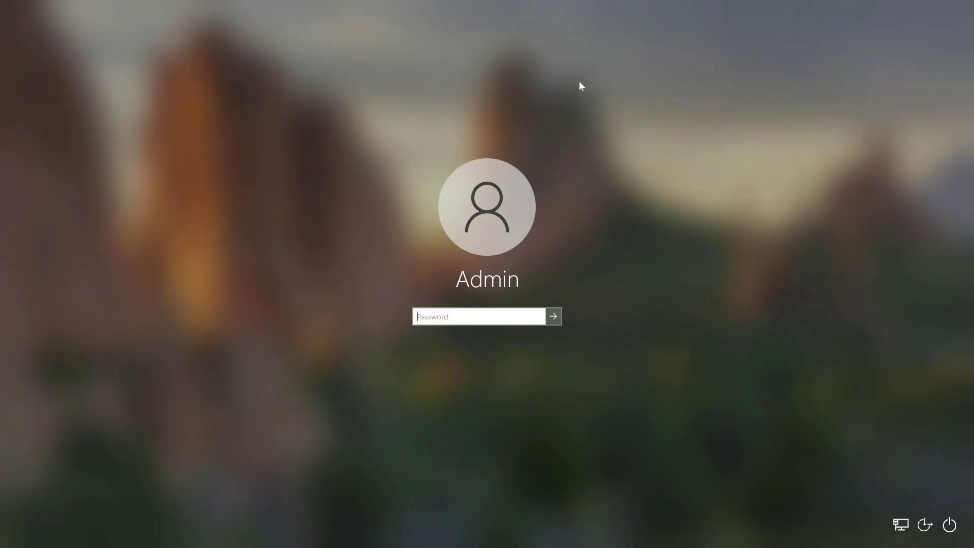
type("****")
key("BackSpace")
key("BackSpace")
key("BackSpace")
key("BackSpace")
type("*******")
key("Return")
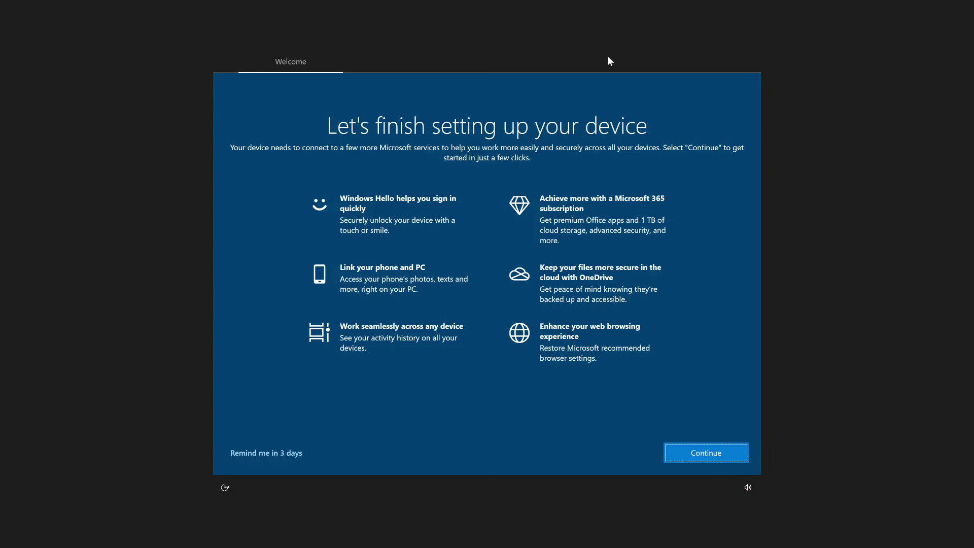
Continue with finishing the device setup from the Welcome page
left_click(739, 454)
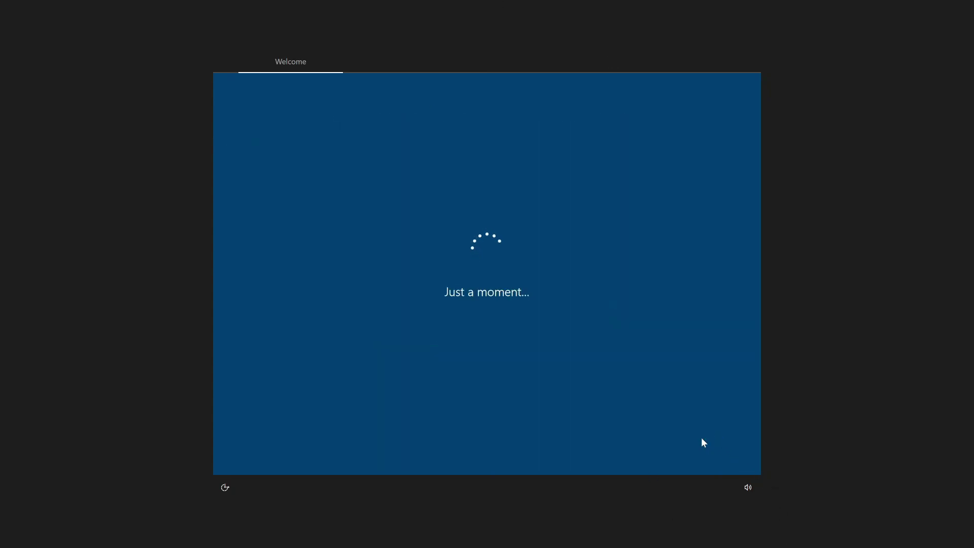